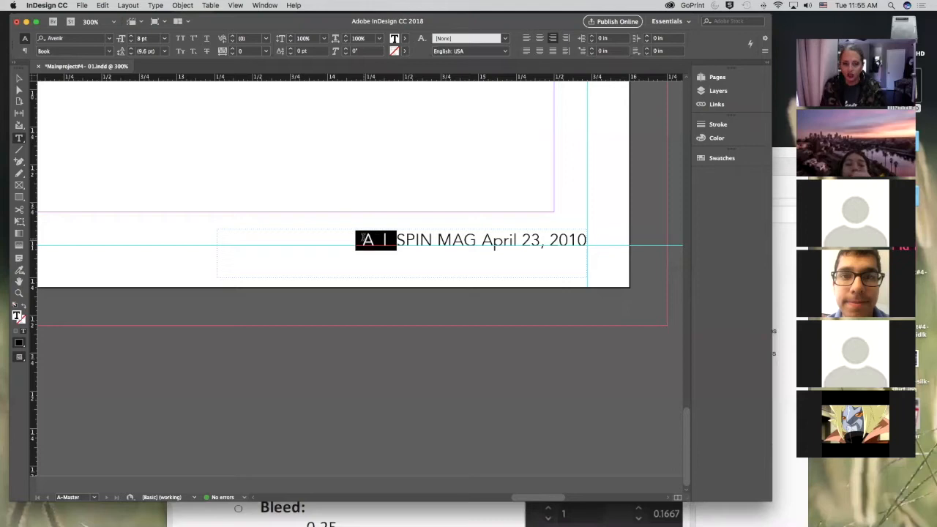
In the right master page footer, remove the leading page marker and divider, and add a "|" and a current page number marker after the date
{"action": "key", "text": "BackSpace"}
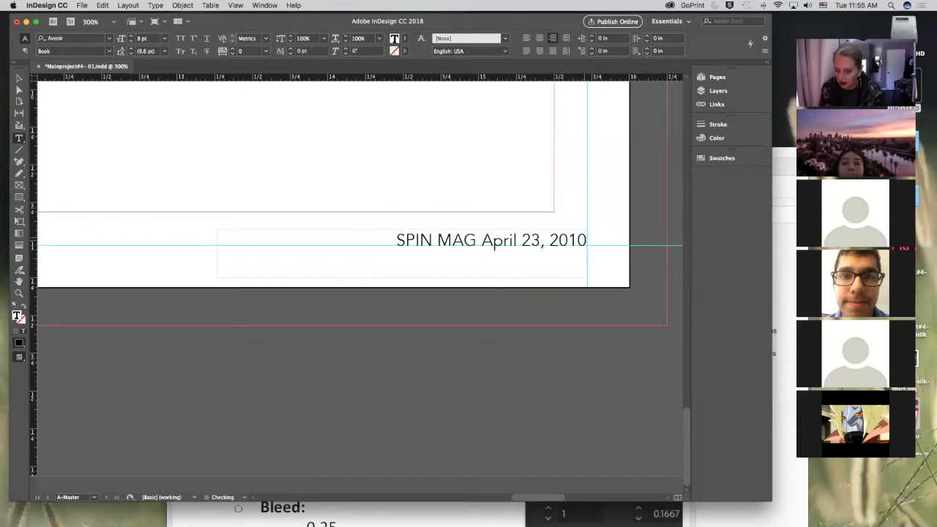
{"action": "type", "text": "|"}
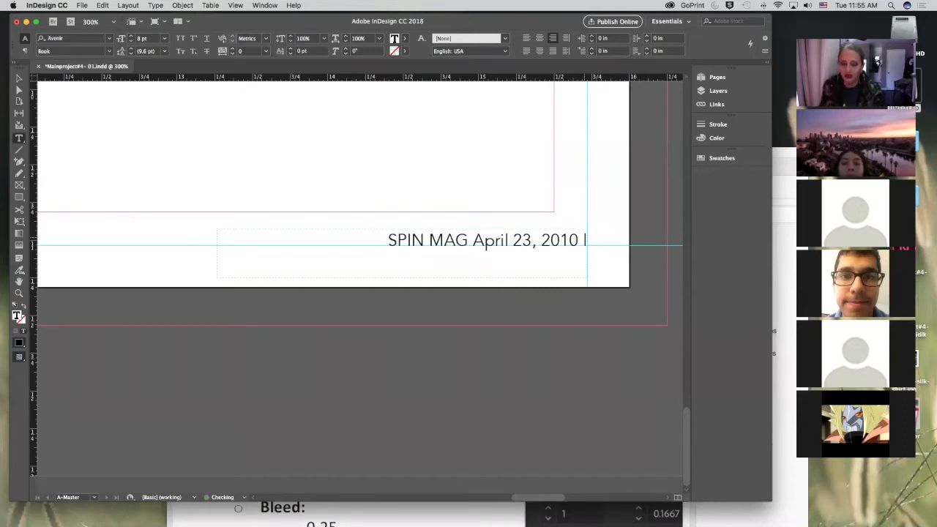
{"action": "left_click", "coordinate": [158, 5]}
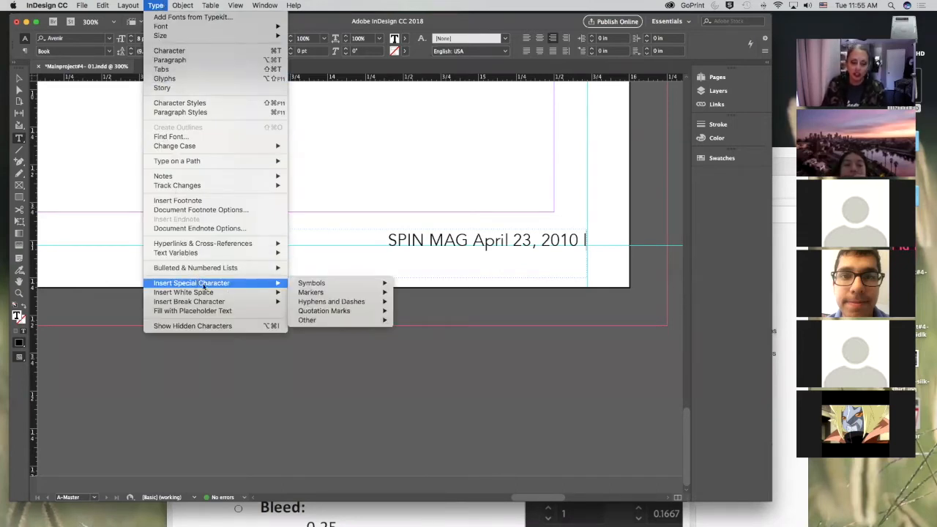
{"action": "mouse_move", "coordinate": [277, 284]}
{"action": "mouse_move", "coordinate": [305, 287]}
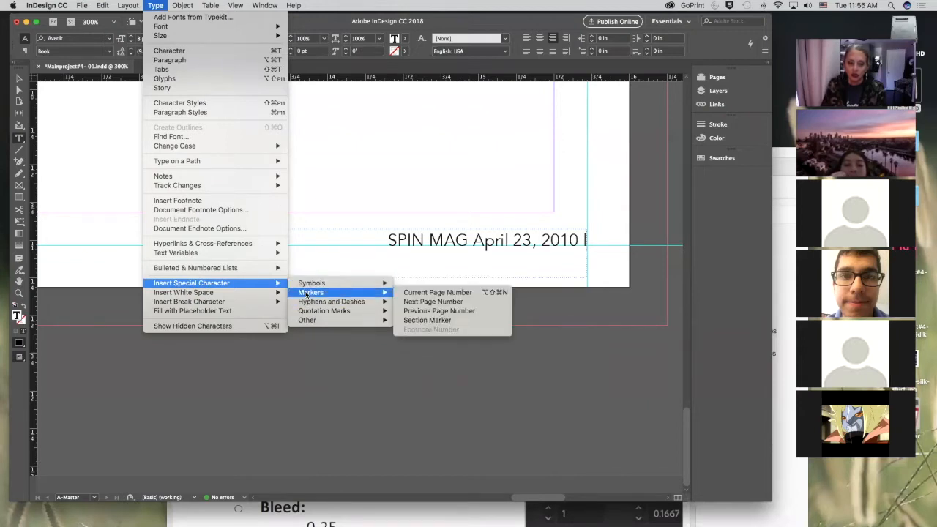
{"action": "left_click", "coordinate": [416, 294]}
{"action": "left_click", "coordinate": [562, 242]}
{"action": "left_click", "coordinate": [575, 241]}
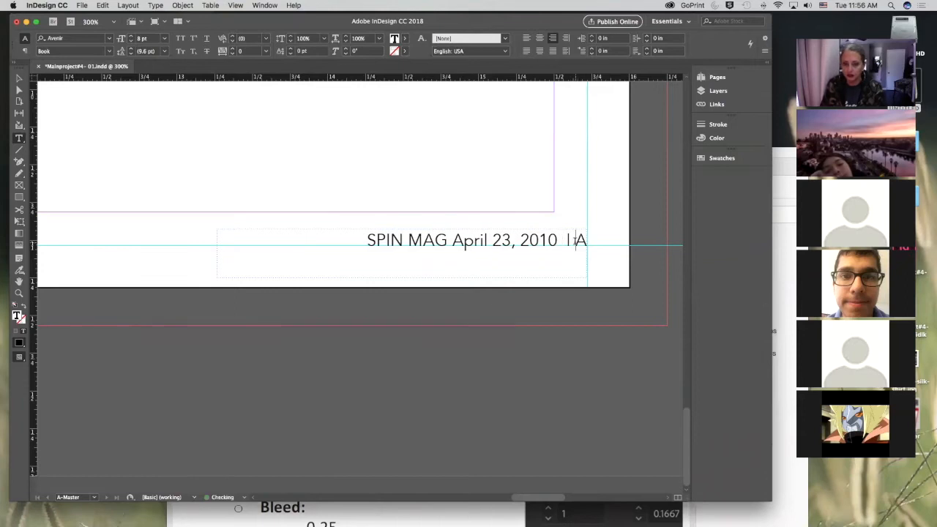
Set "SPIN MAG" in the right master page footer to the Heavy style of Avenir
{"action": "left_click_drag", "start_coordinate": [363, 241], "coordinate": [438, 235]}
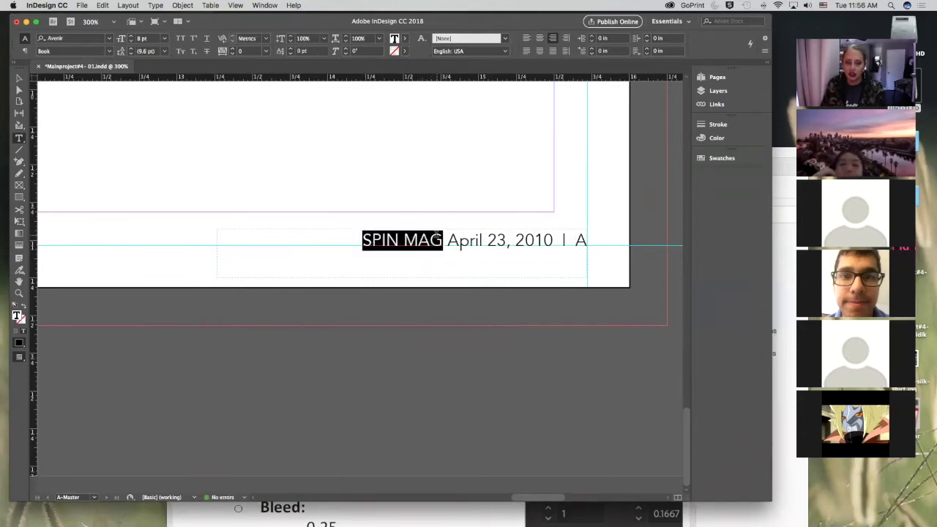
{"action": "left_click", "coordinate": [109, 51]}
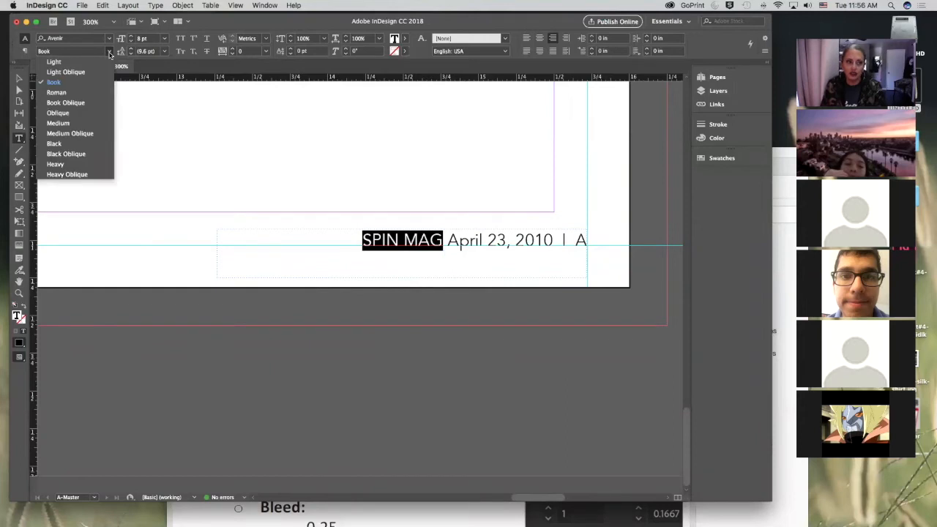
{"action": "left_click", "coordinate": [92, 163]}
{"action": "left_click", "coordinate": [447, 246]}
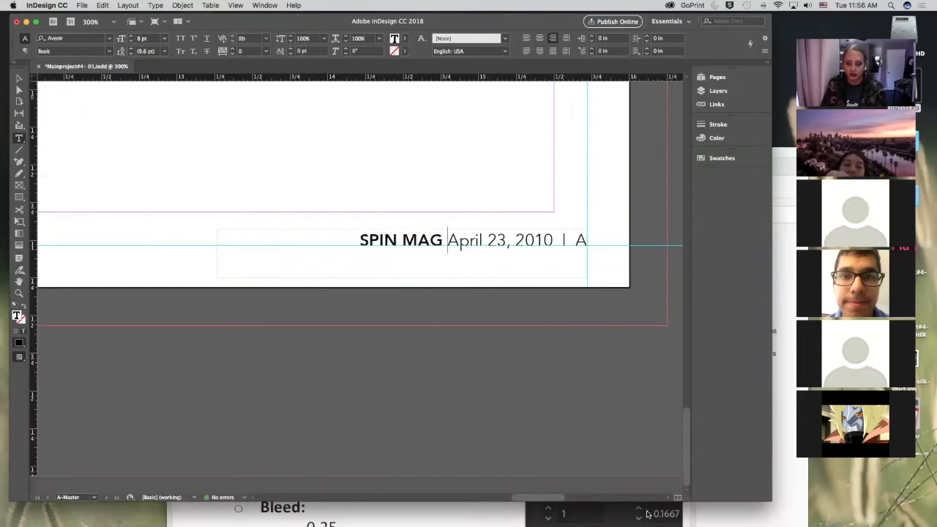
In the left master page footer, move "SPIN MAG" behind "April 23, 2010" and separate the two with a spaced "|" divider
{"action": "left_click_drag", "start_coordinate": [561, 499], "coordinate": [395, 499]}
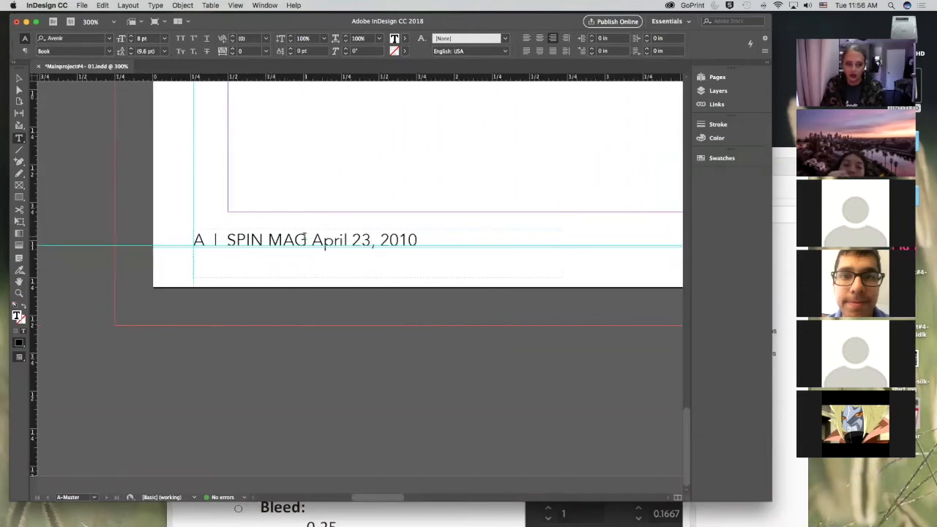
{"action": "left_click_drag", "start_coordinate": [305, 240], "coordinate": [227, 240]}
{"action": "key", "text": "super+c"}
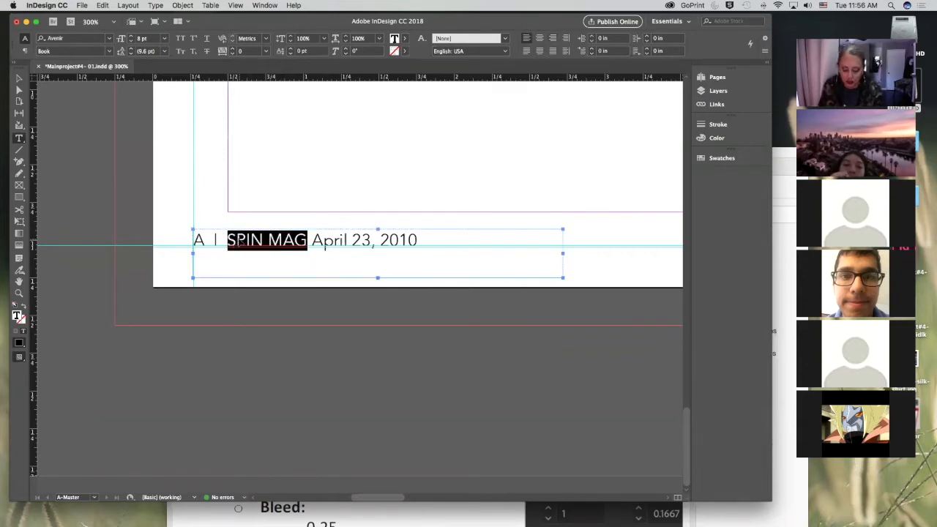
{"action": "key", "text": "BackSpace"}
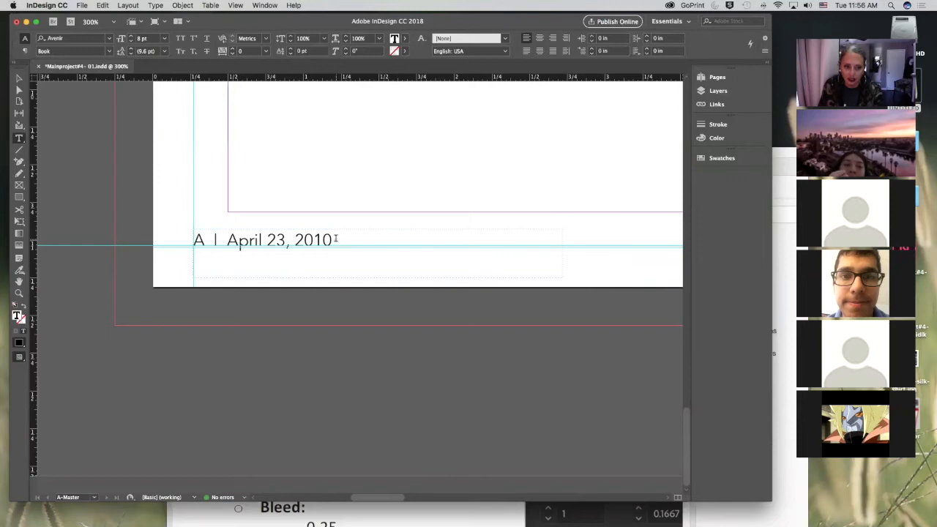
{"action": "key", "text": "super+v"}
{"action": "left_click", "coordinate": [337, 238]}
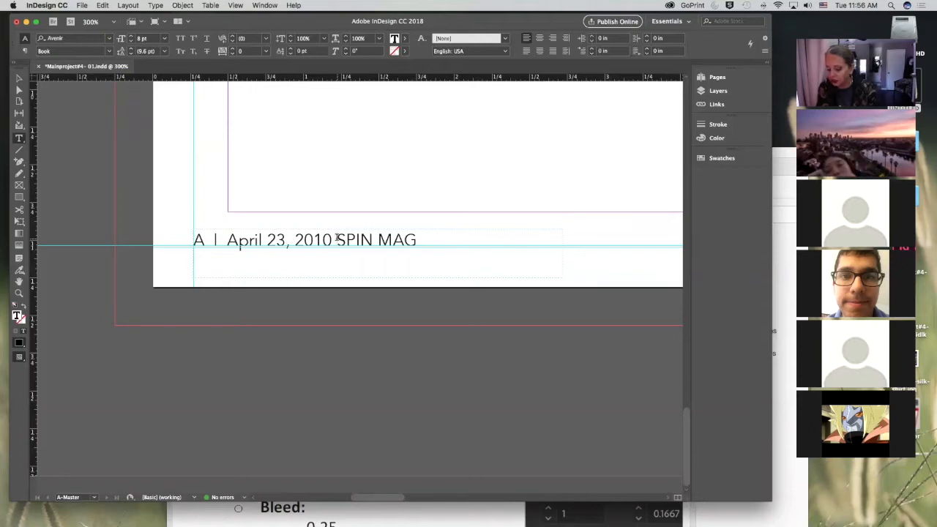
{"action": "type", "text": "|"}
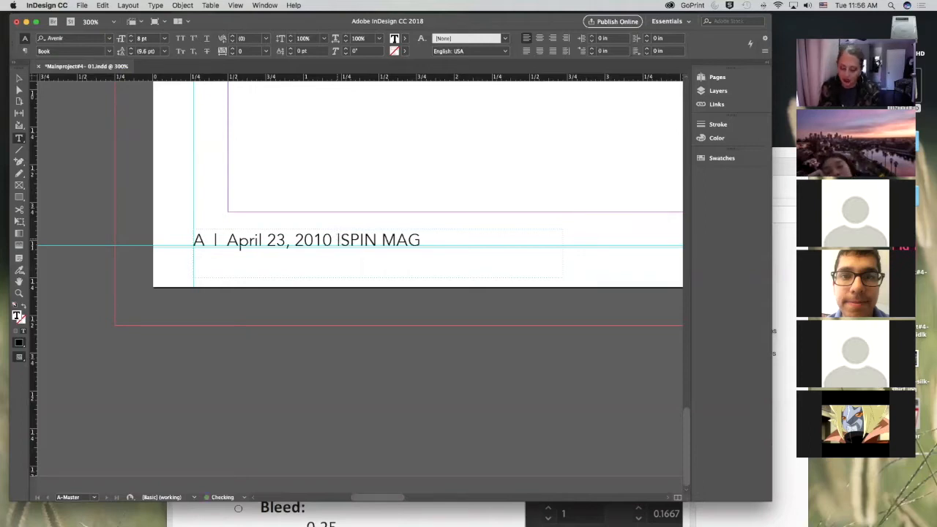
{"action": "left_click", "coordinate": [337, 239]}
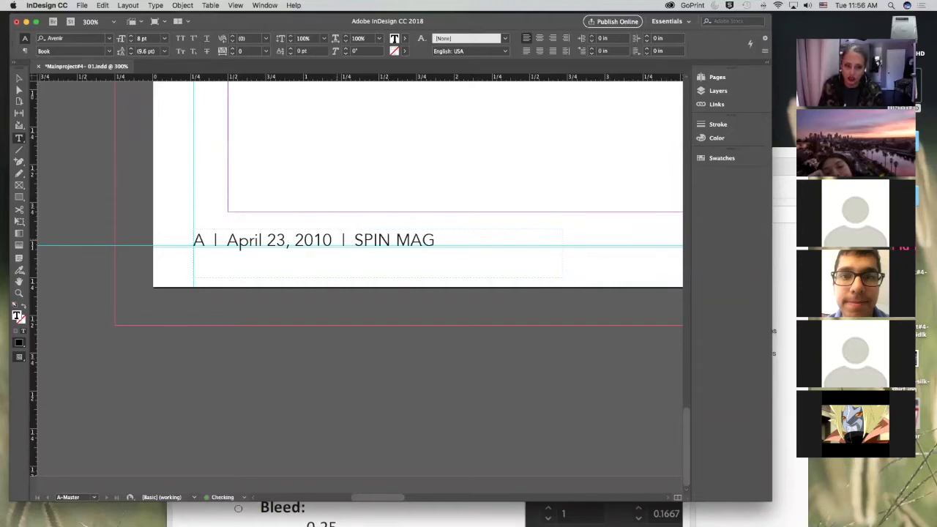
Insert the same spaced "|" divider between "SPIN MAG" and the date in the right master page footer
{"action": "left_click_drag", "start_coordinate": [332, 240], "coordinate": [356, 243]}
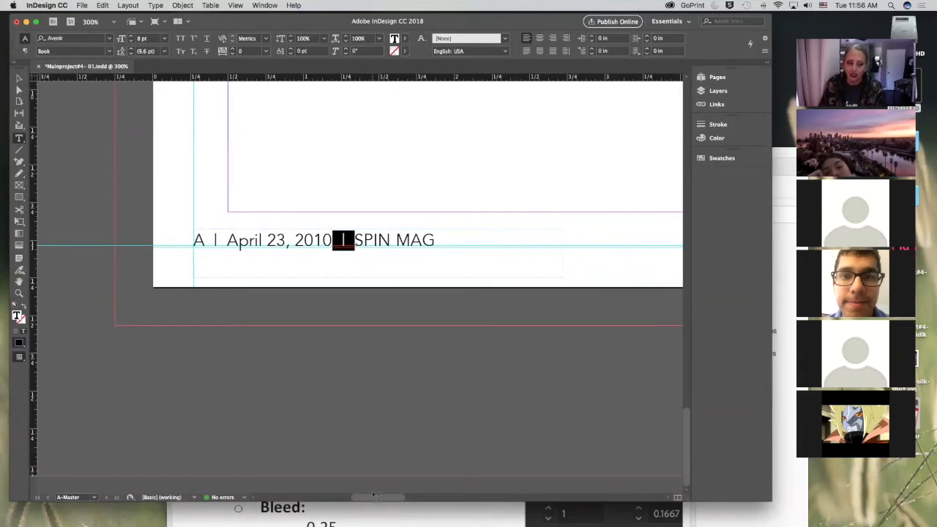
{"action": "left_click_drag", "start_coordinate": [371, 500], "coordinate": [546, 479]}
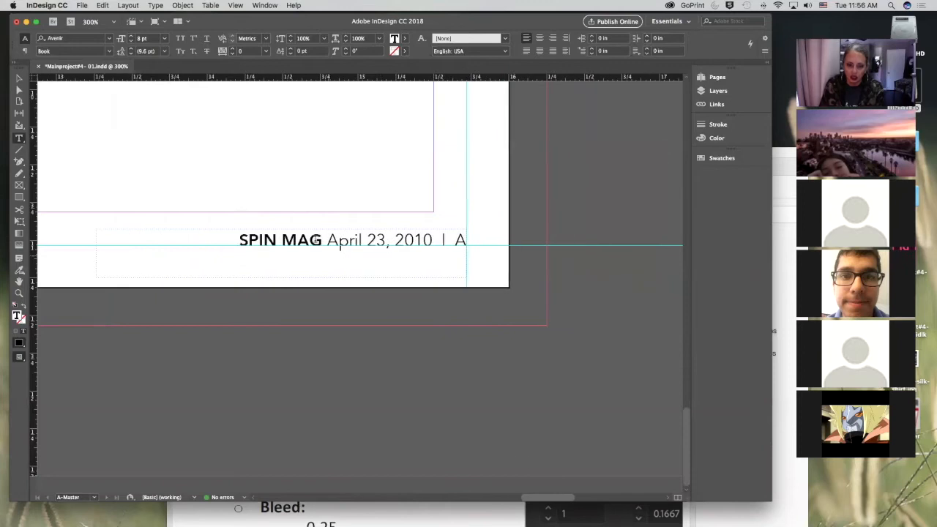
{"action": "left_click", "coordinate": [320, 241]}
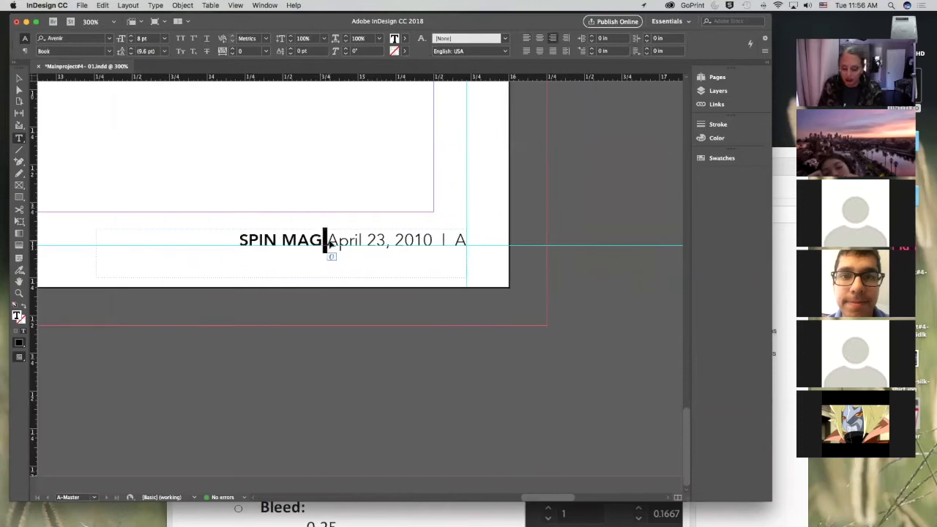
{"action": "type", "text": "|"}
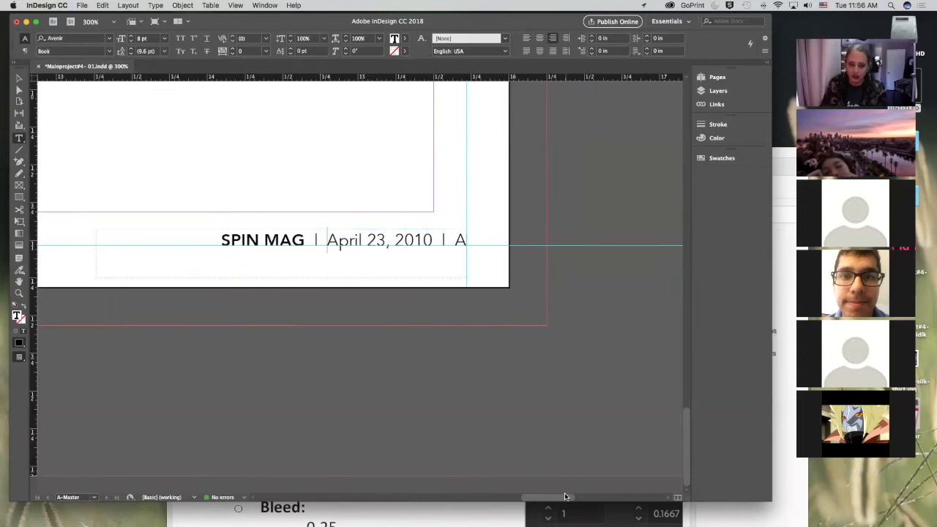
Set "SPIN MAG" in the left master page footer to the Heavy style and fit the whole spread in view
{"action": "left_click_drag", "start_coordinate": [563, 498], "coordinate": [385, 499]}
{"action": "left_click_drag", "start_coordinate": [430, 240], "coordinate": [515, 251]}
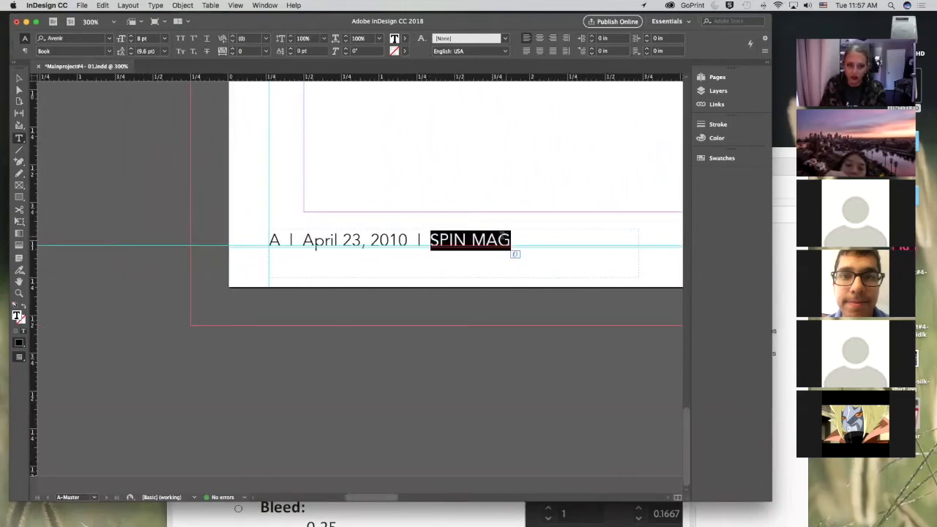
{"action": "left_click", "coordinate": [104, 52]}
{"action": "left_click", "coordinate": [108, 53]}
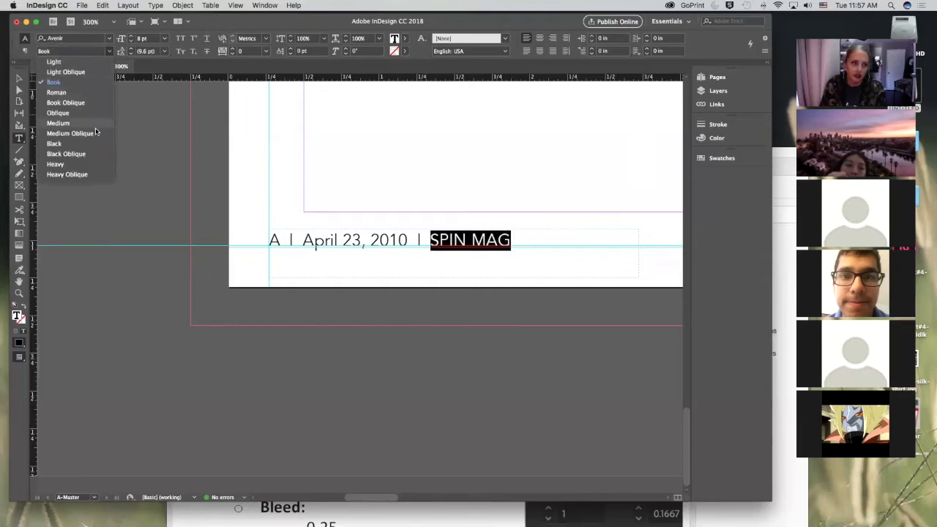
{"action": "left_click", "coordinate": [55, 164]}
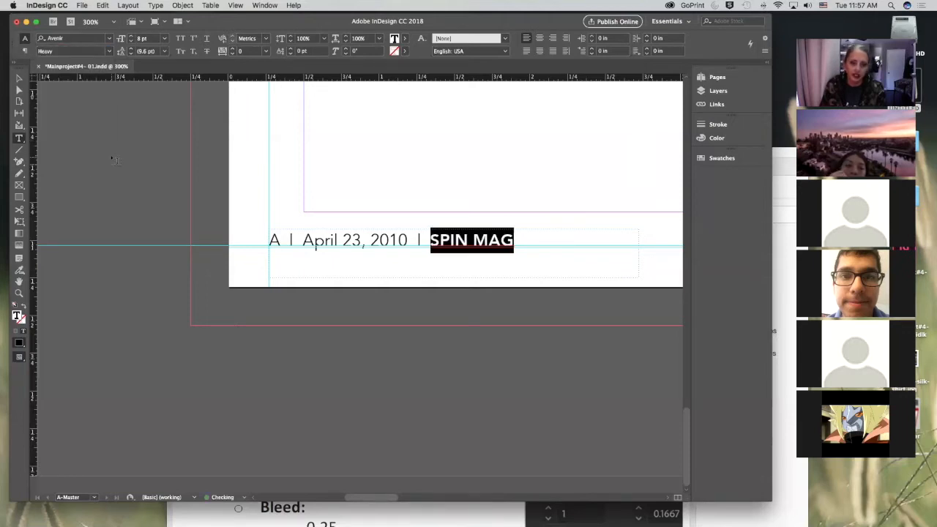
{"action": "left_click", "coordinate": [307, 229]}
{"action": "double_click", "coordinate": [21, 283]}
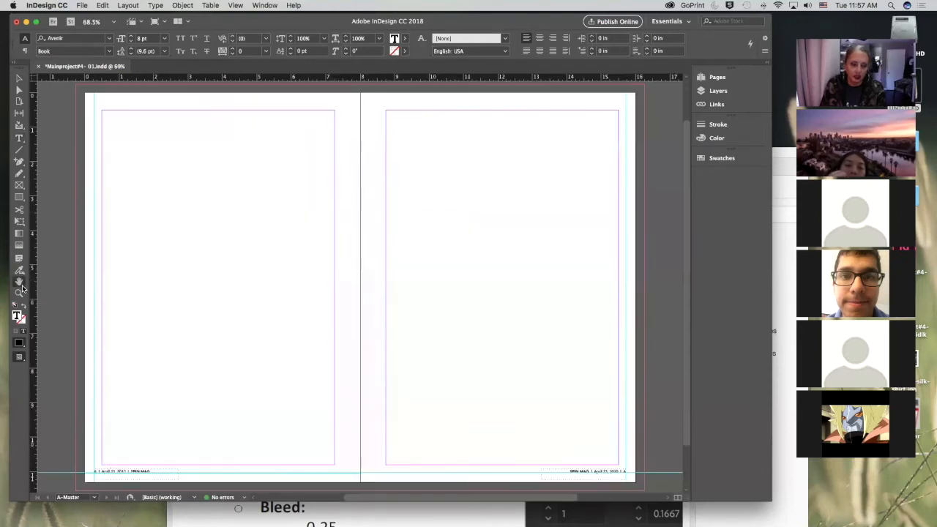
Show the document's page overview and examine the page number marker in the left A-Master footer up close
{"action": "left_click", "coordinate": [19, 79]}
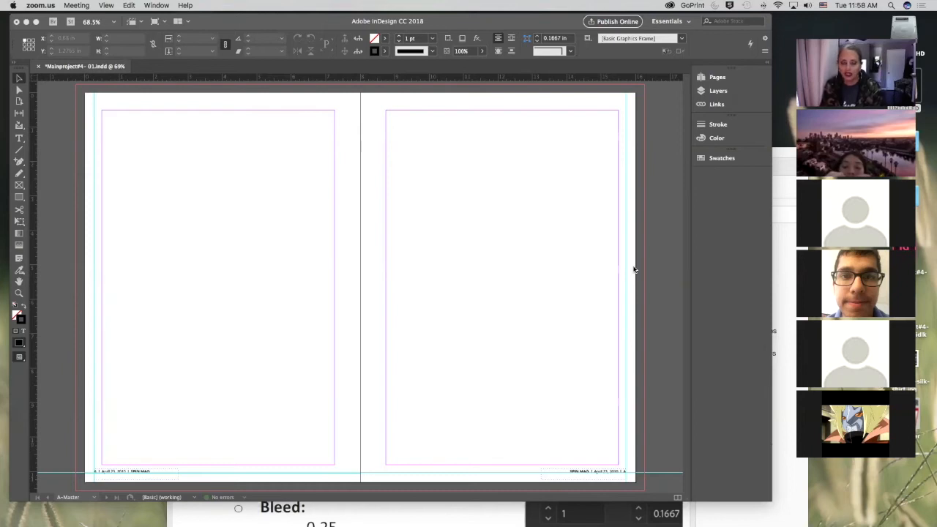
{"action": "left_click", "coordinate": [723, 78]}
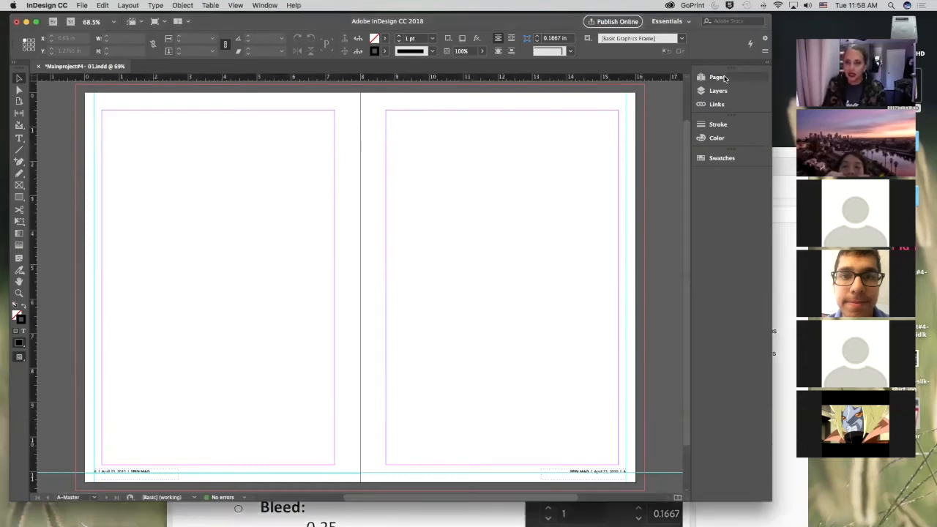
{"action": "left_click", "coordinate": [715, 78]}
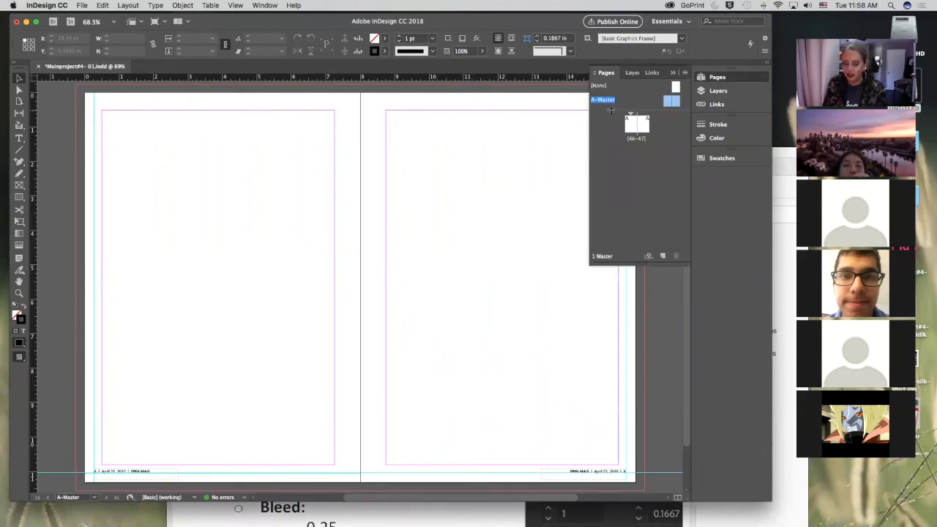
{"action": "left_click", "coordinate": [19, 293]}
{"action": "left_click", "coordinate": [95, 469]}
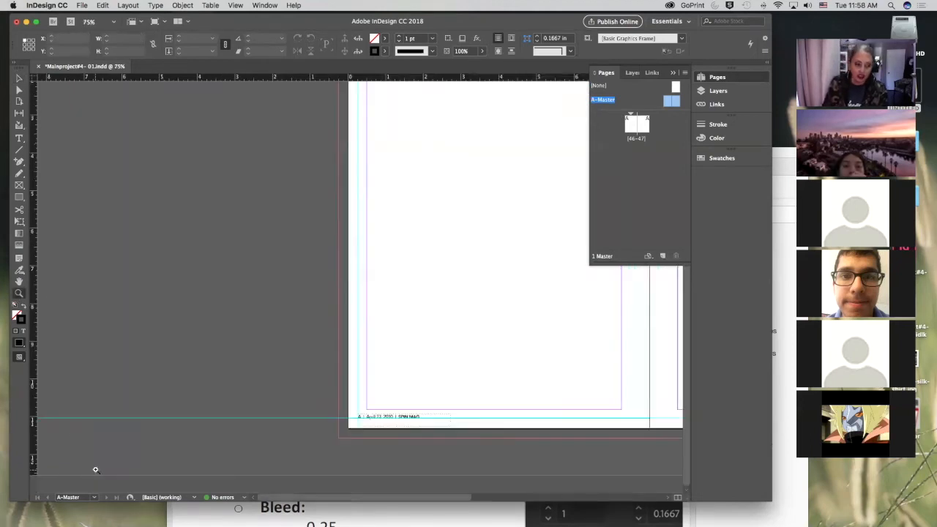
{"action": "left_click", "coordinate": [362, 424]}
{"action": "left_click", "coordinate": [361, 408]}
{"action": "left_click", "coordinate": [362, 374]}
{"action": "left_click", "coordinate": [362, 375]}
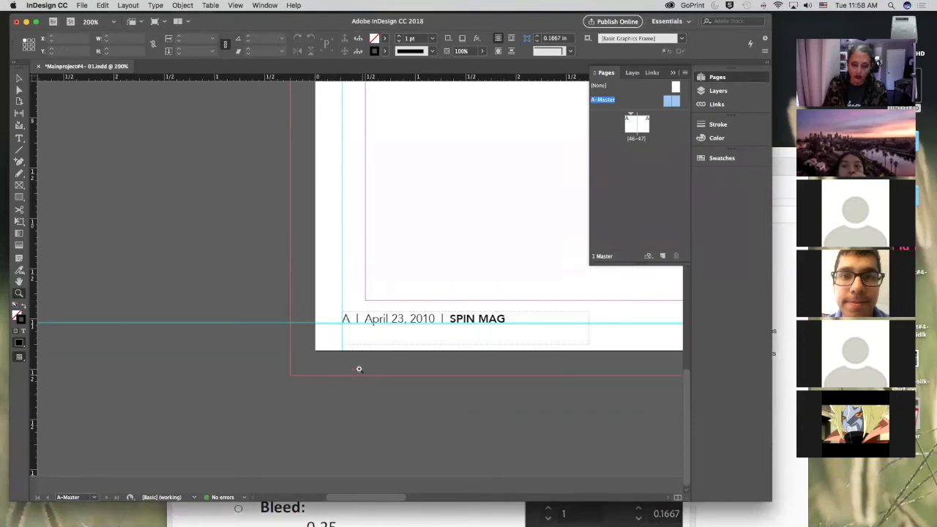
{"action": "left_click", "coordinate": [349, 320]}
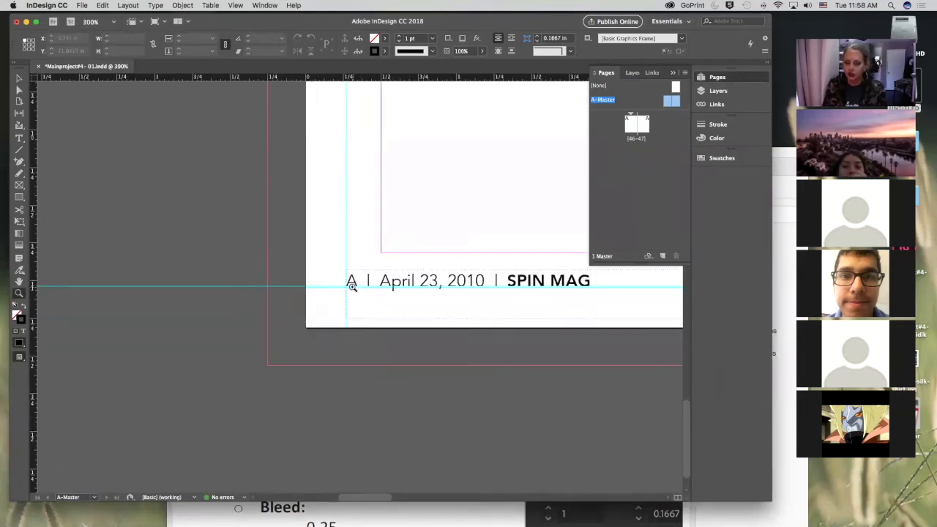
{"action": "double_click", "coordinate": [18, 283]}
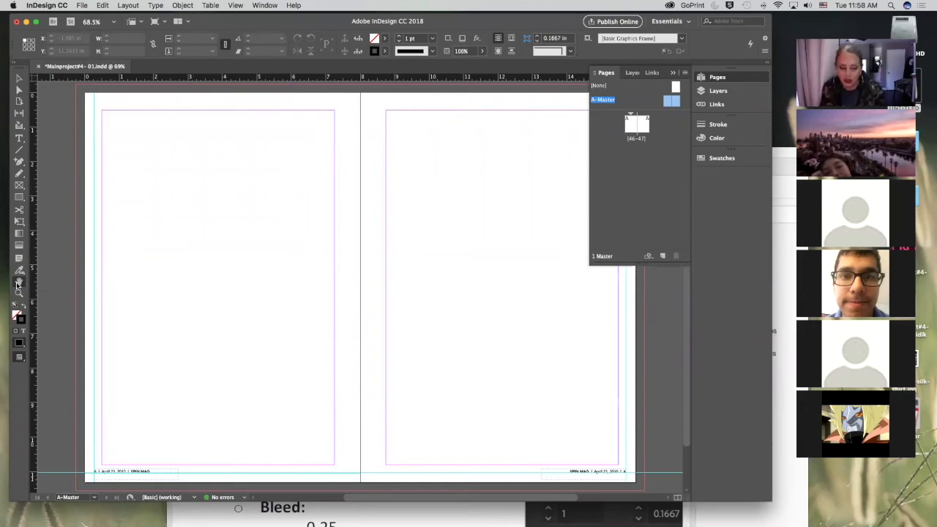
Select both pages of the A-Master spread and set the number of columns to 6 in Margins and Columns with the preview on
{"action": "left_click", "coordinate": [674, 120]}
{"action": "left_click", "coordinate": [666, 103]}
{"action": "left_click", "coordinate": [677, 103], "text": "shift"}
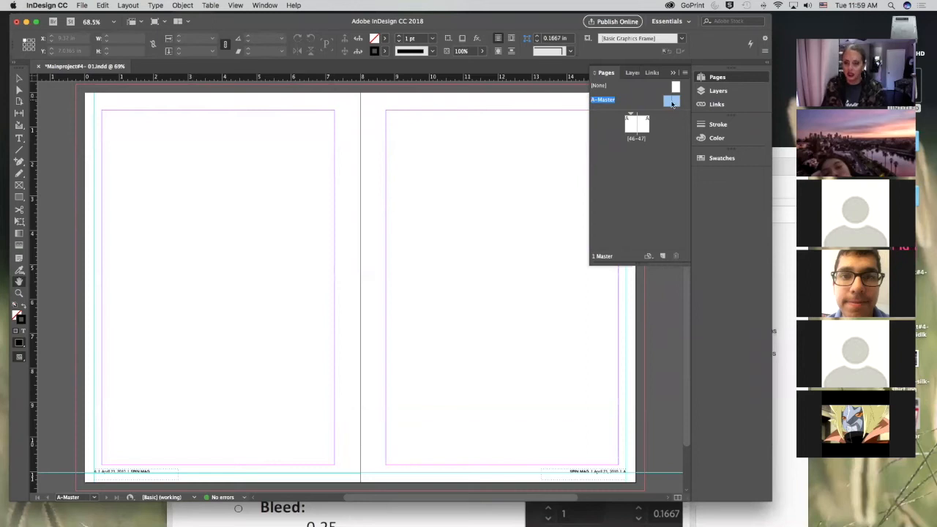
{"action": "left_click", "coordinate": [133, 5]}
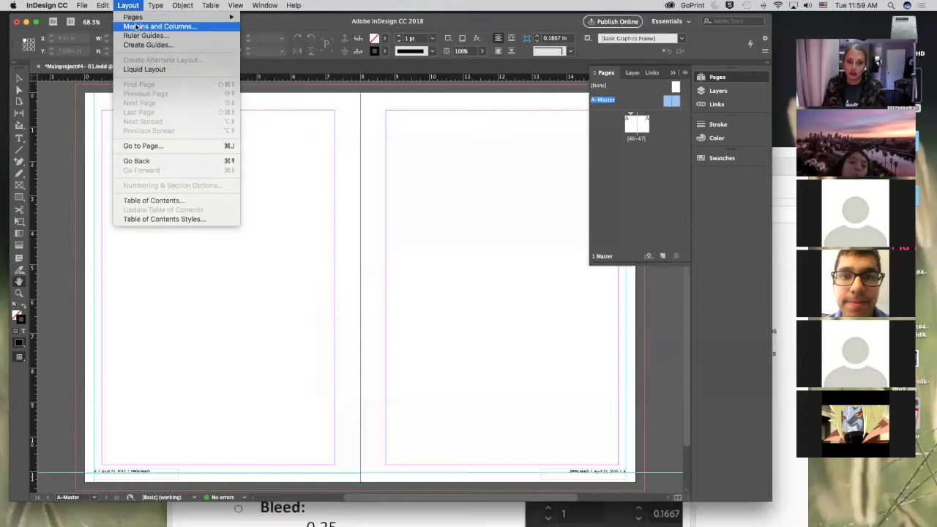
{"action": "left_click", "coordinate": [136, 26]}
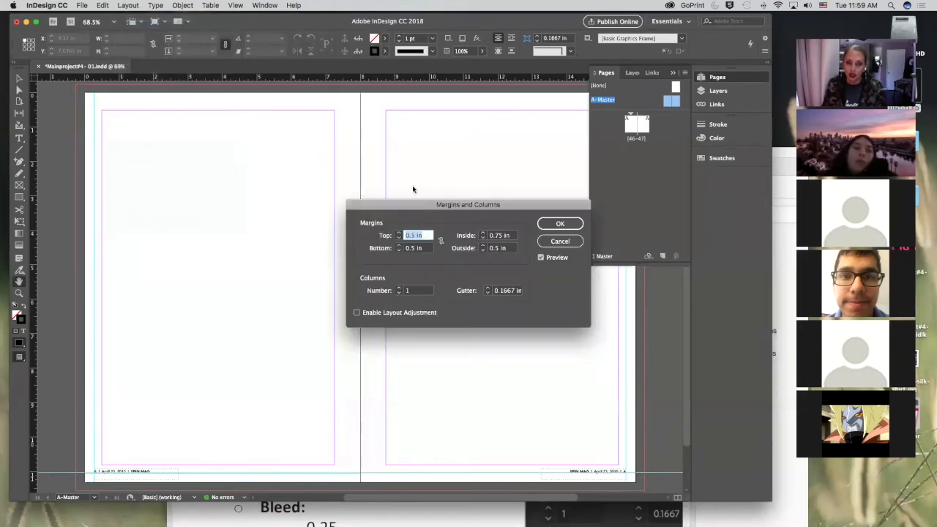
{"action": "left_click_drag", "start_coordinate": [448, 205], "coordinate": [424, 120]}
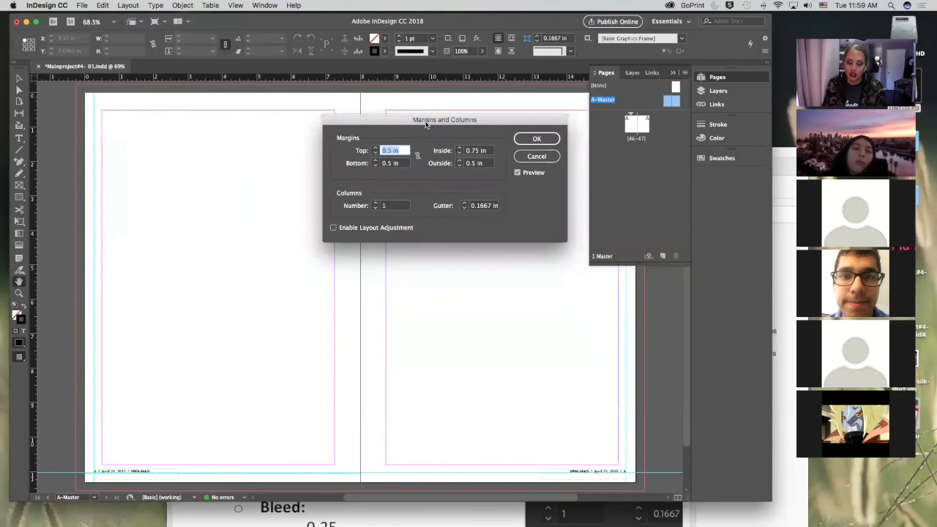
{"action": "left_click", "coordinate": [376, 203]}
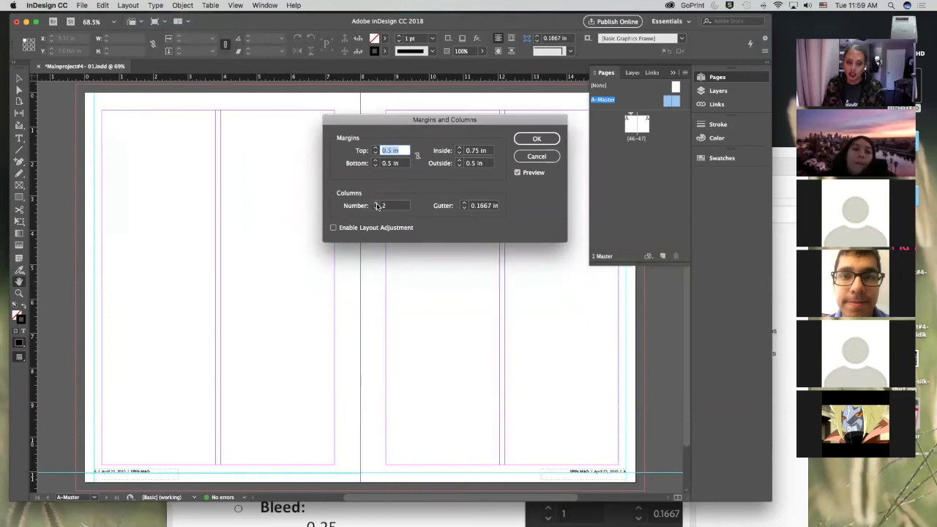
{"action": "left_click", "coordinate": [376, 203]}
{"action": "left_click", "coordinate": [376, 203]}
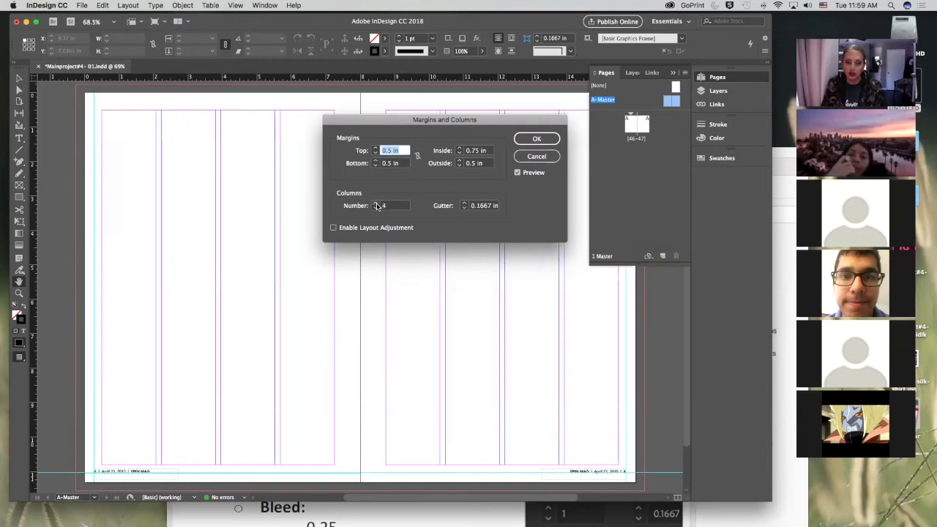
{"action": "left_click", "coordinate": [376, 202]}
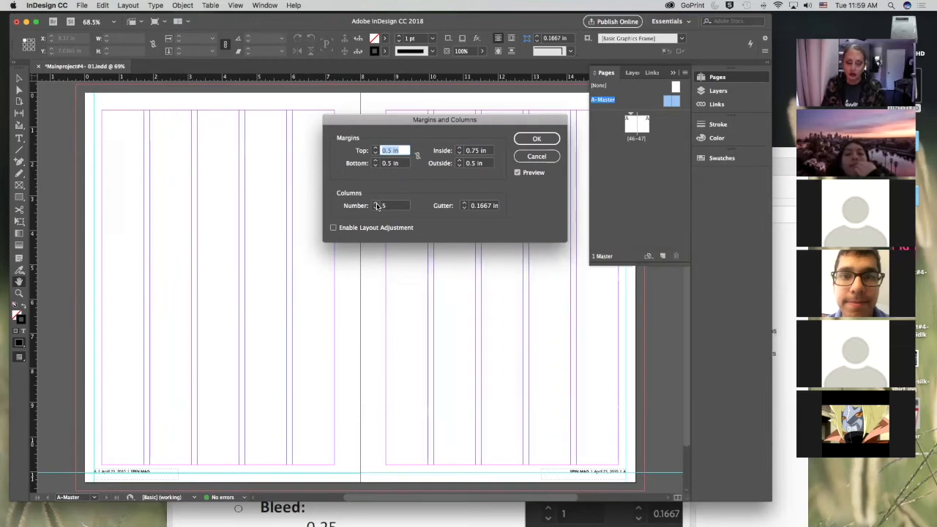
{"action": "left_click", "coordinate": [376, 202]}
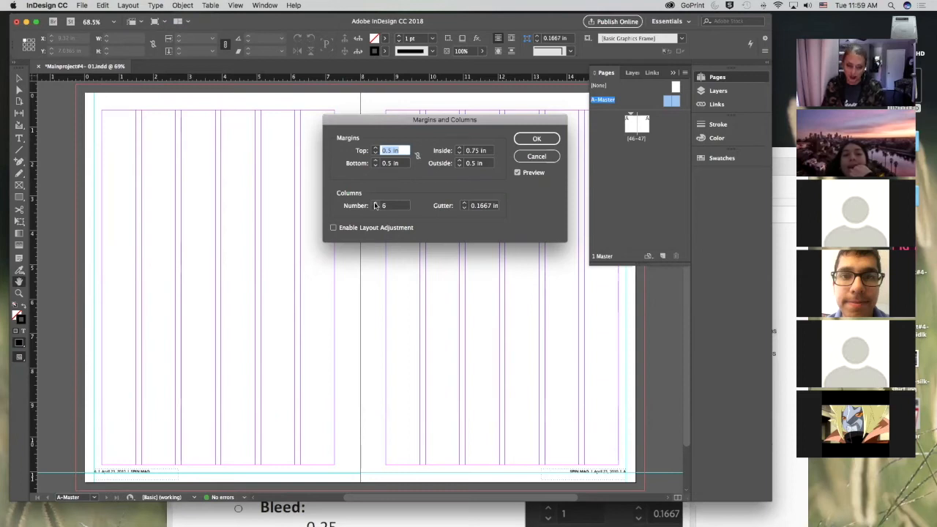
Preview denser grids of up to 16 columns on the master spread and bring the number of columns back to 6
{"action": "left_click", "coordinate": [375, 204]}
{"action": "left_click", "coordinate": [374, 203]}
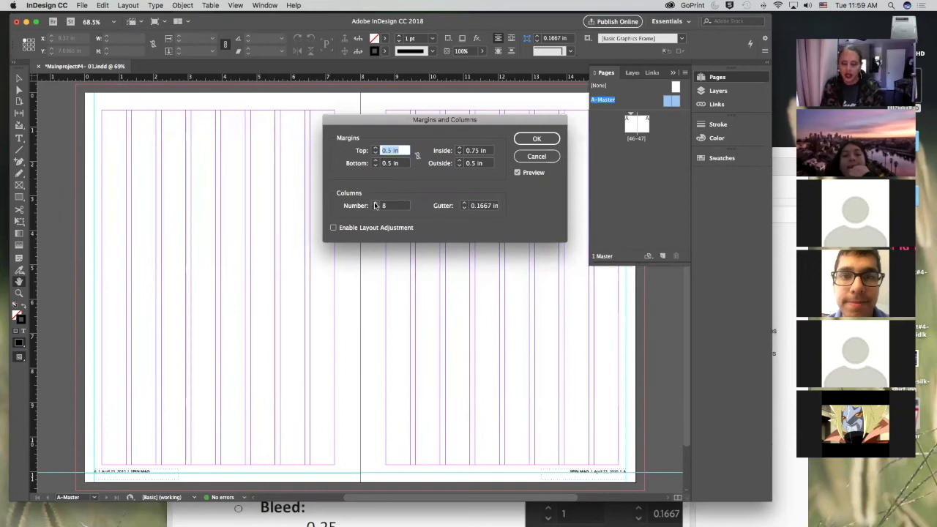
{"action": "left_click", "coordinate": [375, 203]}
{"action": "left_click", "coordinate": [375, 203]}
{"action": "left_click", "coordinate": [374, 203]}
{"action": "left_click", "coordinate": [375, 203]}
{"action": "left_click", "coordinate": [375, 203]}
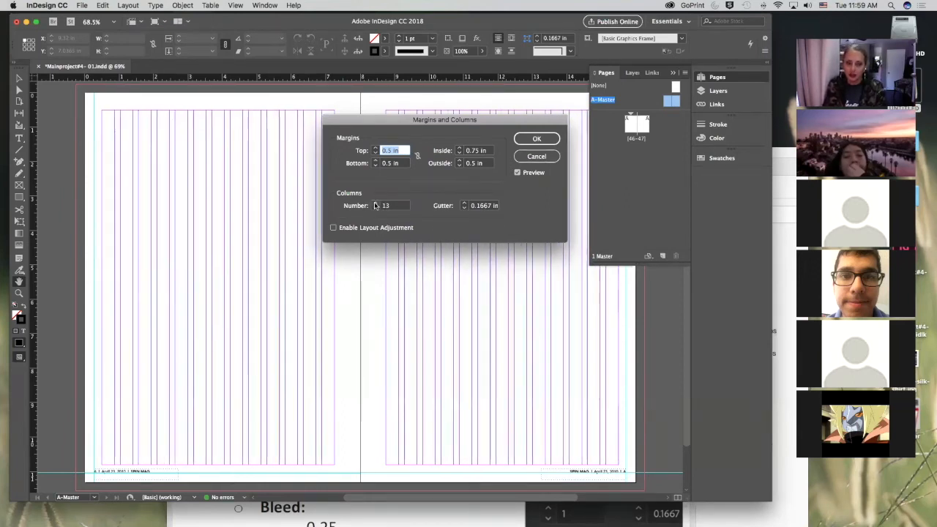
{"action": "left_click", "coordinate": [374, 203]}
{"action": "left_click", "coordinate": [375, 204]}
{"action": "left_click", "coordinate": [374, 204]}
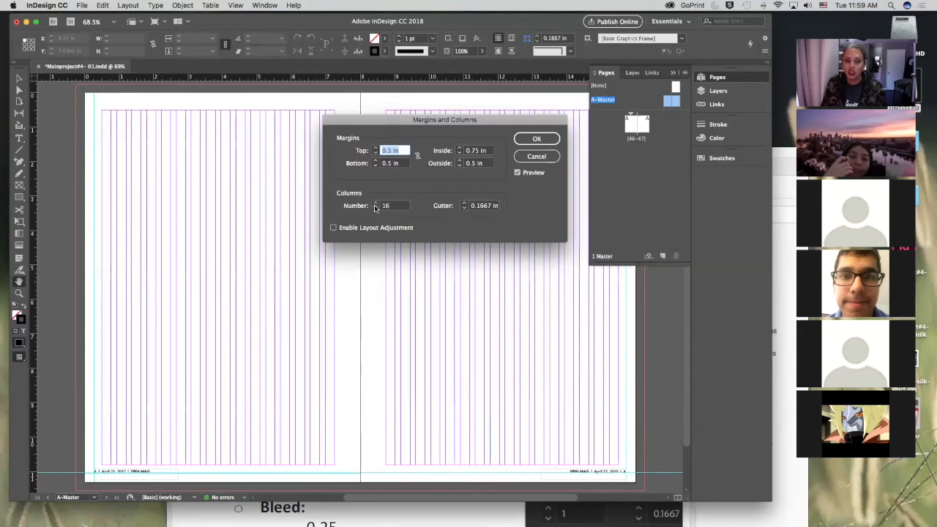
{"action": "left_click", "coordinate": [375, 208]}
{"action": "left_click", "coordinate": [376, 208]}
{"action": "left_click", "coordinate": [376, 208]}
{"action": "left_click", "coordinate": [375, 208]}
{"action": "left_click", "coordinate": [375, 208]}
{"action": "left_click", "coordinate": [375, 208]}
{"action": "left_click", "coordinate": [375, 209]}
{"action": "left_click", "coordinate": [375, 209]}
{"action": "left_click", "coordinate": [375, 209]}
{"action": "left_click", "coordinate": [376, 208]}
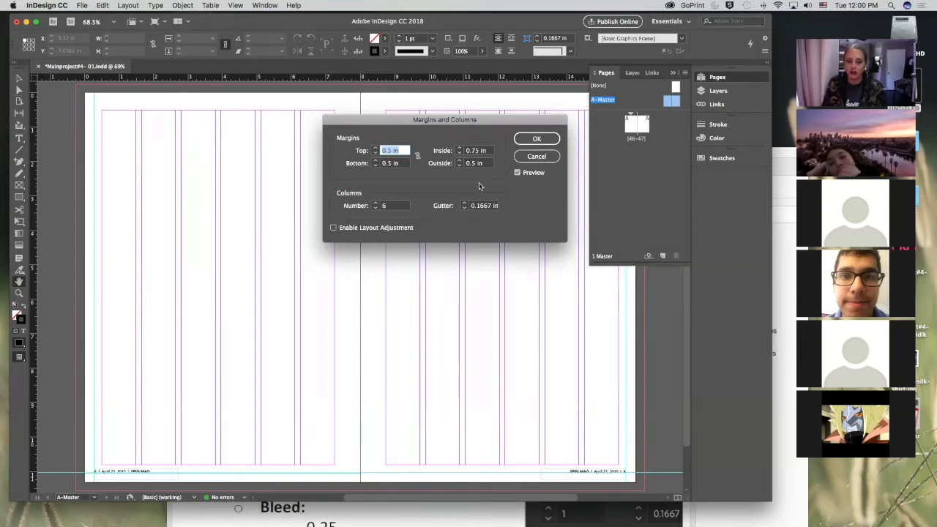
Apply the column settings to the master spread, go to document pages 46–47 and save the document
{"action": "left_click", "coordinate": [533, 143]}
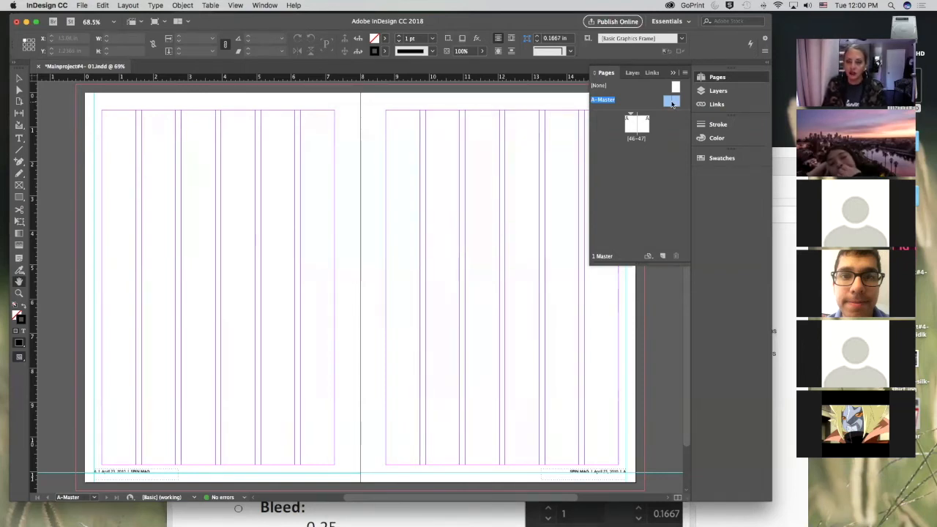
{"action": "double_click", "coordinate": [632, 130]}
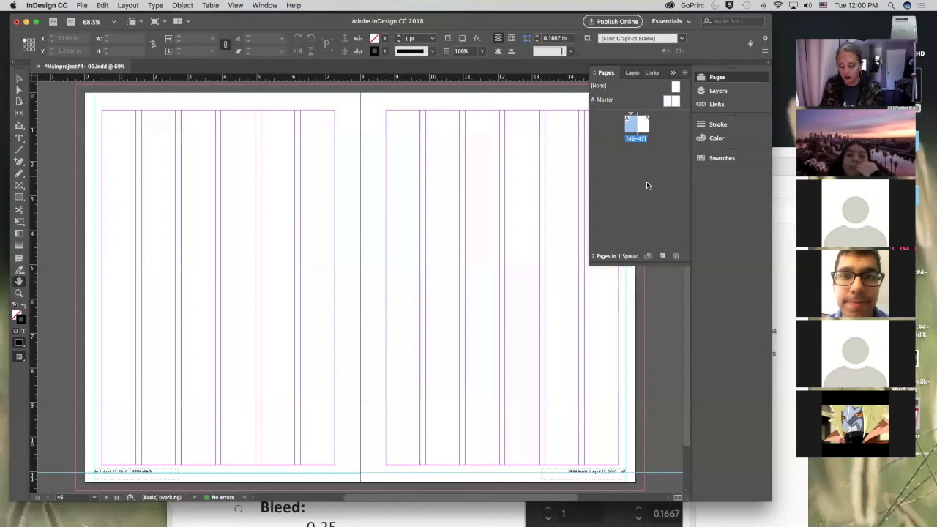
{"action": "key", "text": "super+s"}
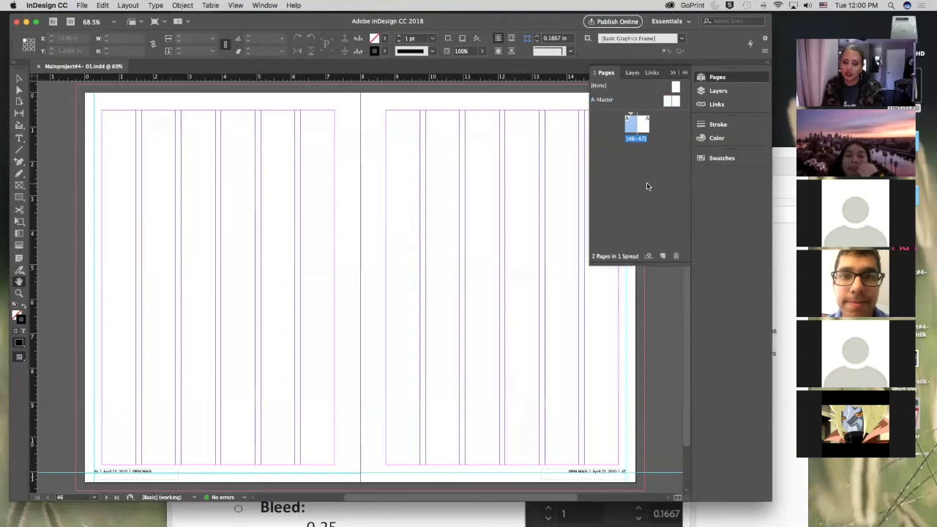
Rename the document's only layer, Layer 1, as "Master Page Items"
{"action": "left_click", "coordinate": [702, 93]}
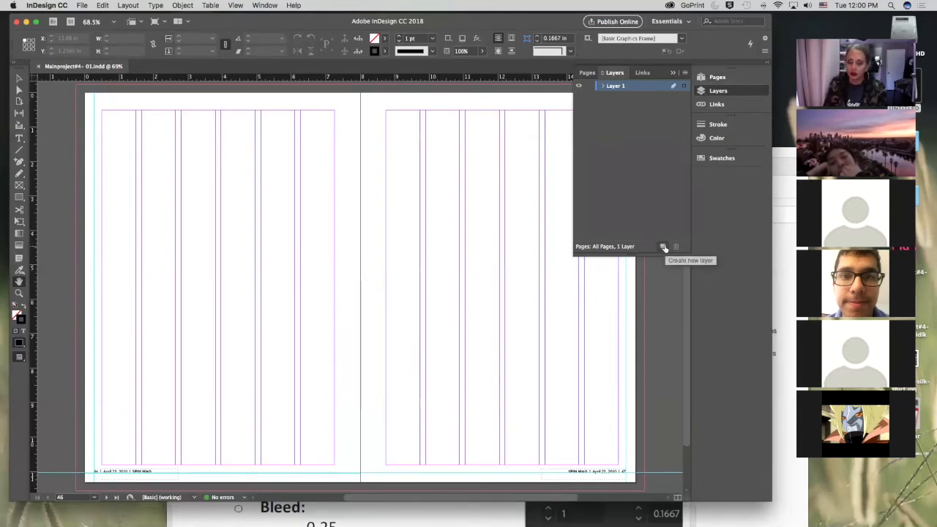
{"action": "double_click", "coordinate": [622, 86]}
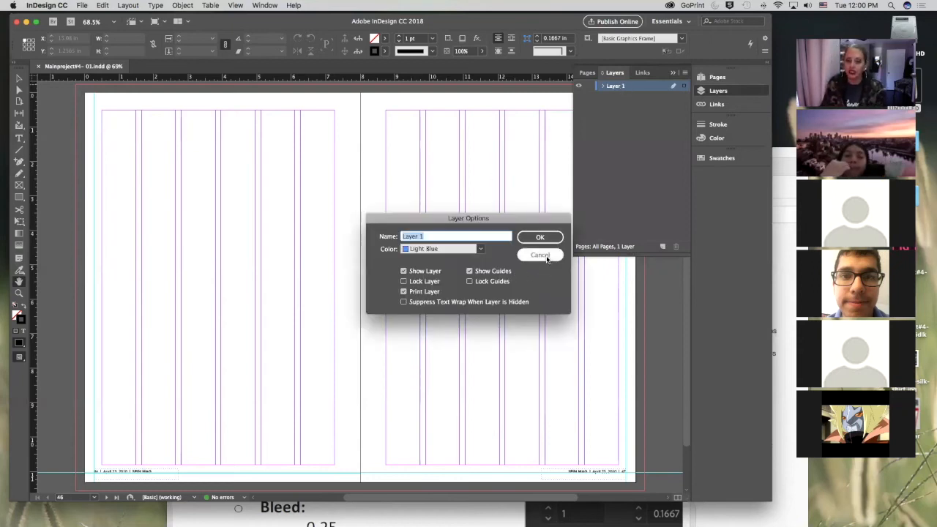
{"action": "left_click", "coordinate": [540, 254]}
{"action": "double_click", "coordinate": [626, 87]}
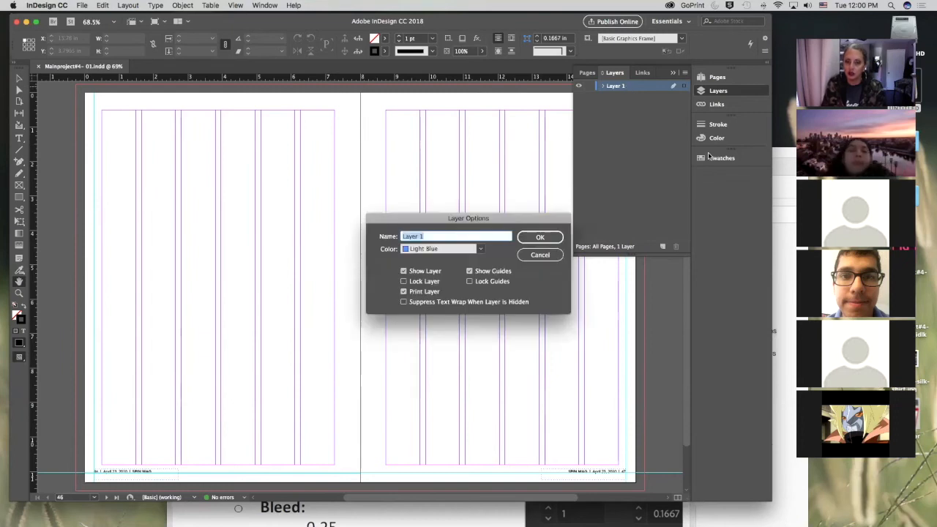
{"action": "type", "text": "Master Page Items"}
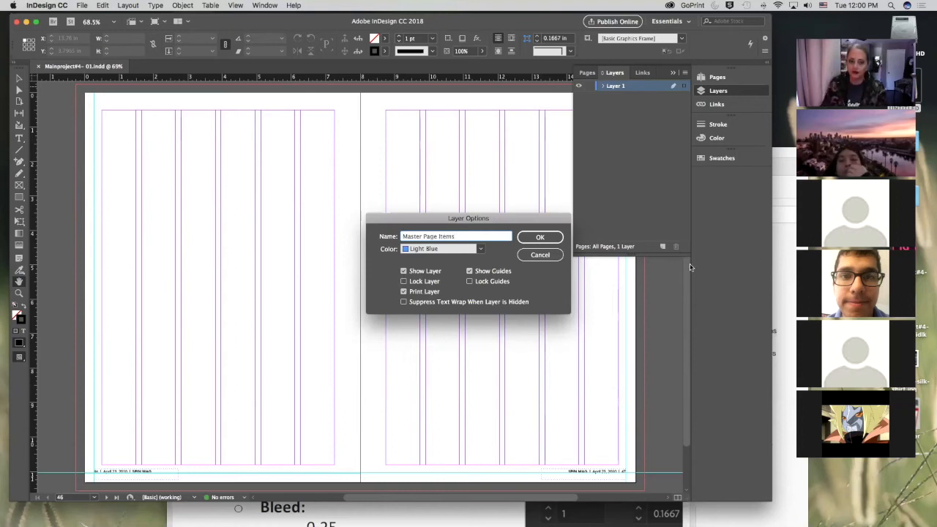
{"action": "left_click", "coordinate": [550, 237]}
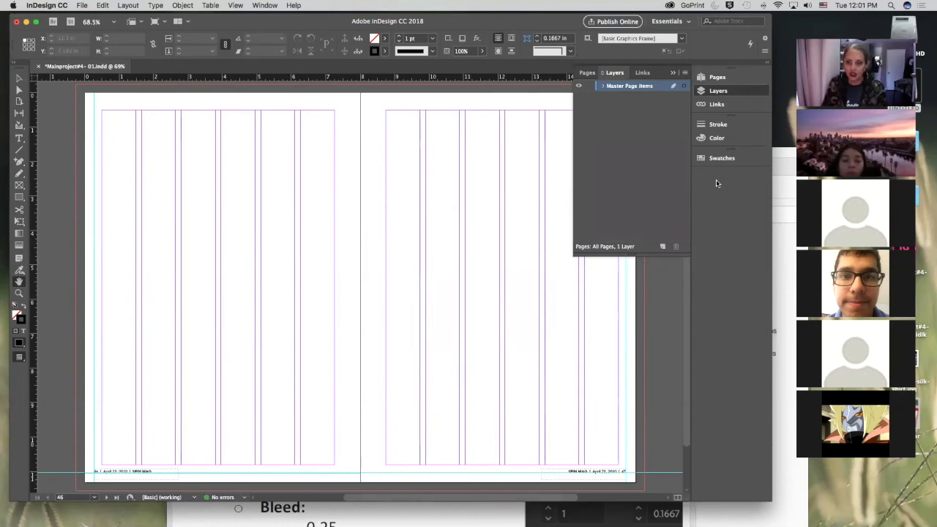
Check on the A-Master spread which layer holds the left footer frame, and return to pages 46–47 with the layer list shown
{"action": "left_click", "coordinate": [714, 77]}
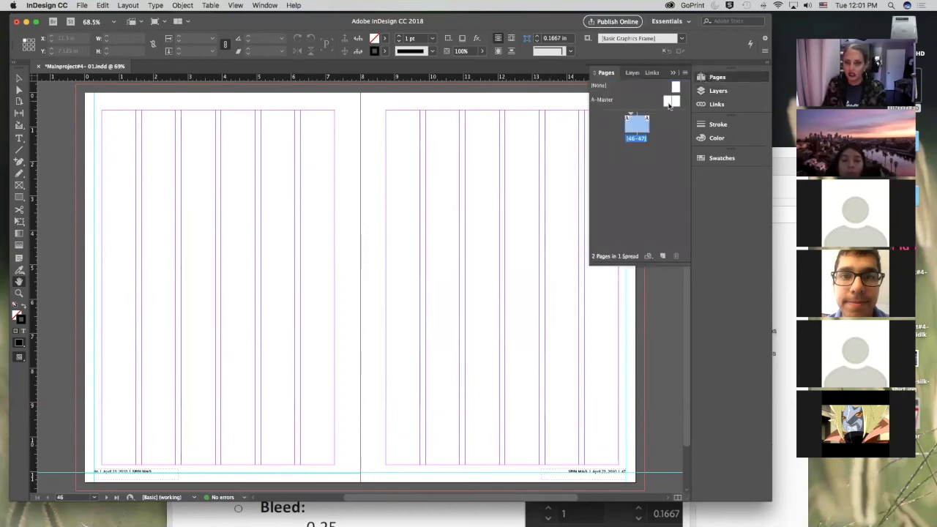
{"action": "double_click", "coordinate": [669, 106]}
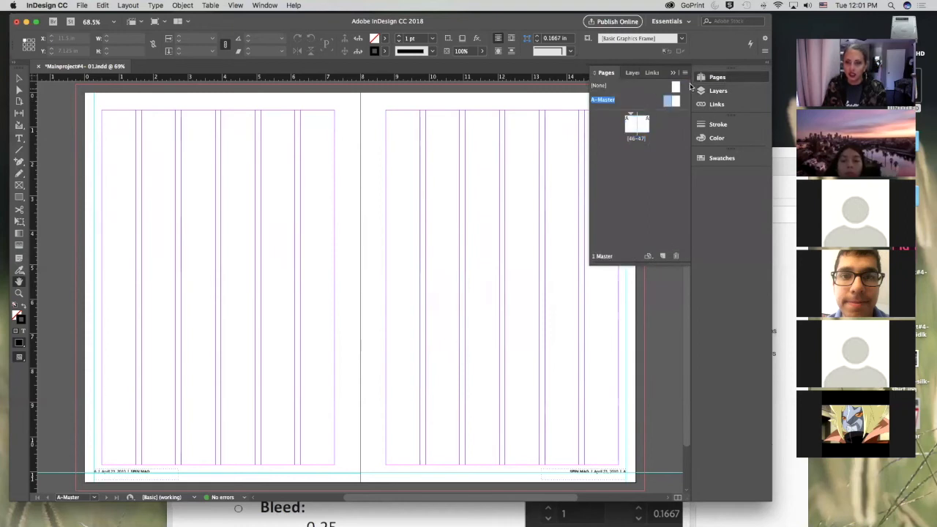
{"action": "left_click", "coordinate": [711, 90]}
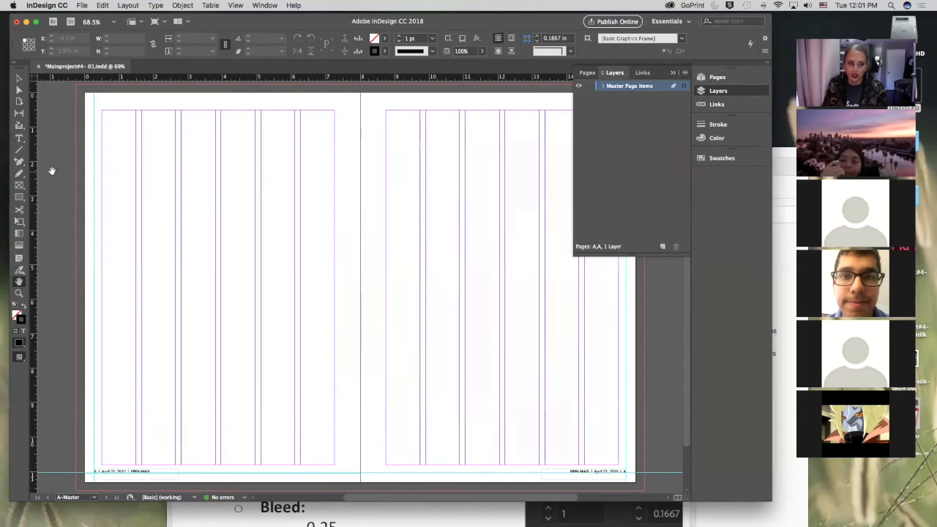
{"action": "left_click", "coordinate": [19, 78]}
{"action": "left_click", "coordinate": [103, 474]}
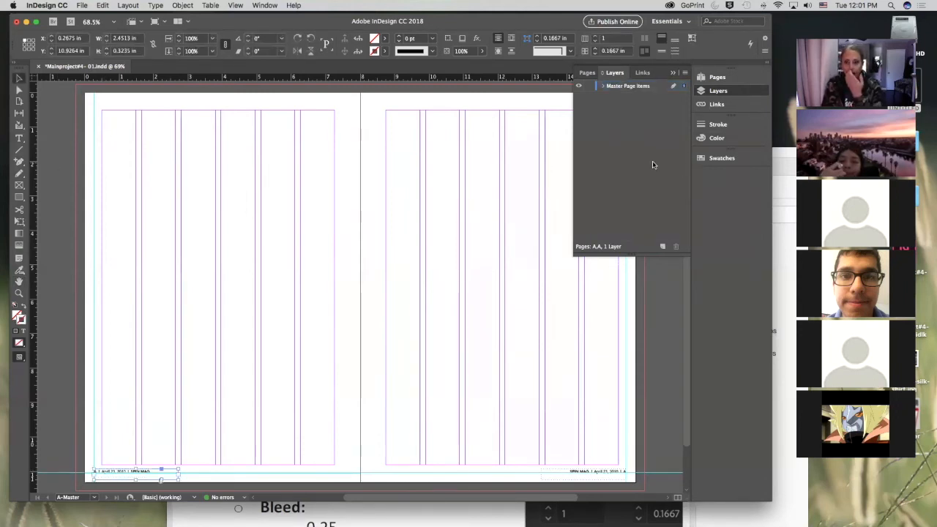
{"action": "left_click", "coordinate": [587, 73]}
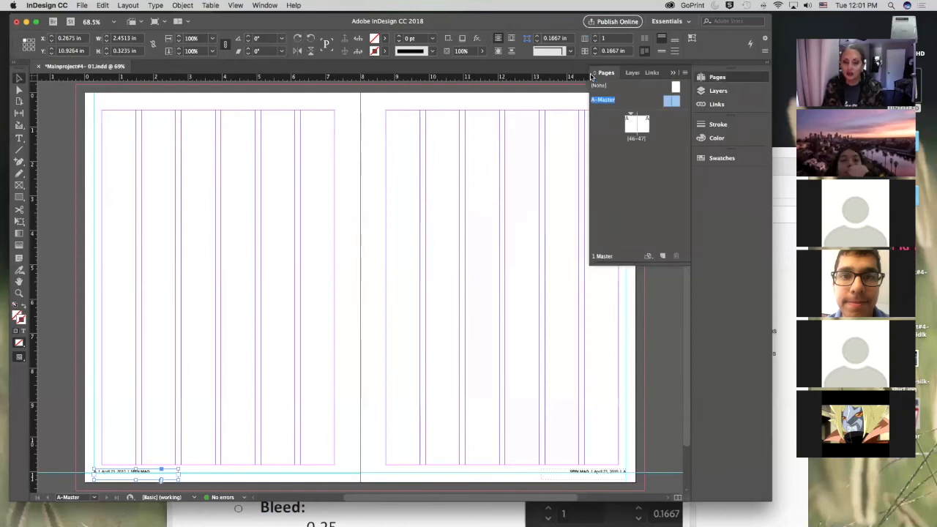
{"action": "double_click", "coordinate": [628, 128]}
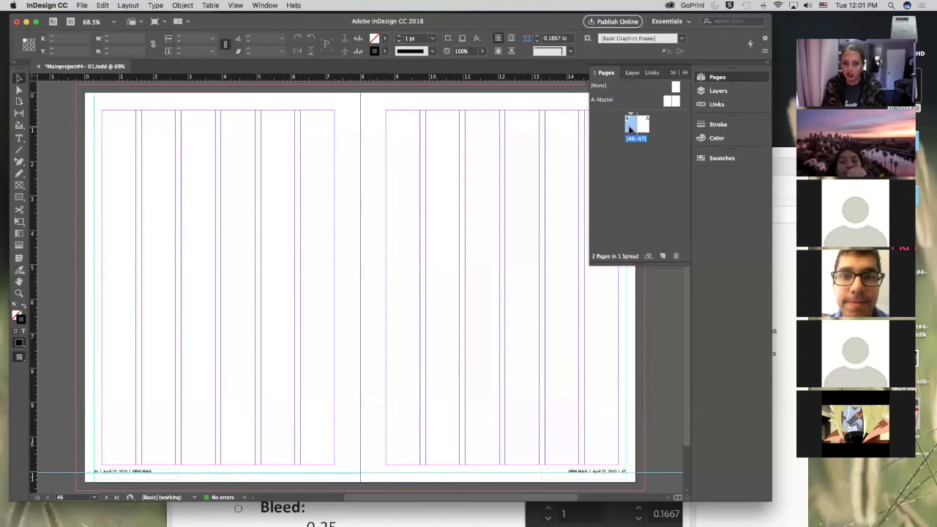
{"action": "left_click", "coordinate": [713, 91]}
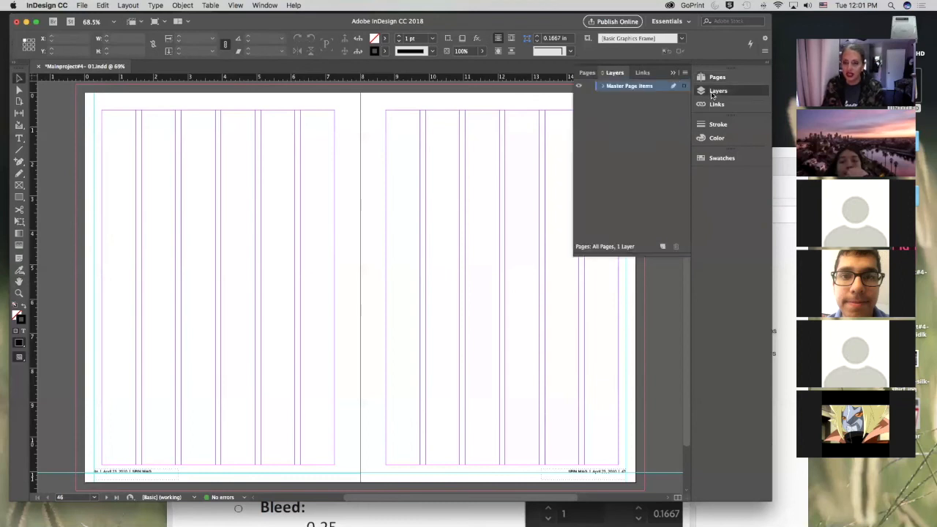
{"action": "left_click", "coordinate": [662, 248]}
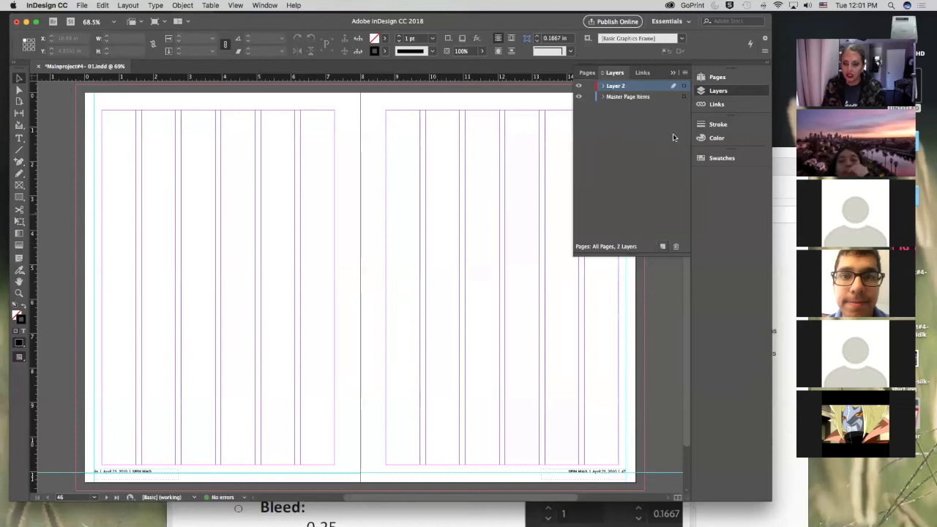
{"action": "double_click", "coordinate": [613, 87]}
{"action": "left_click", "coordinate": [540, 255]}
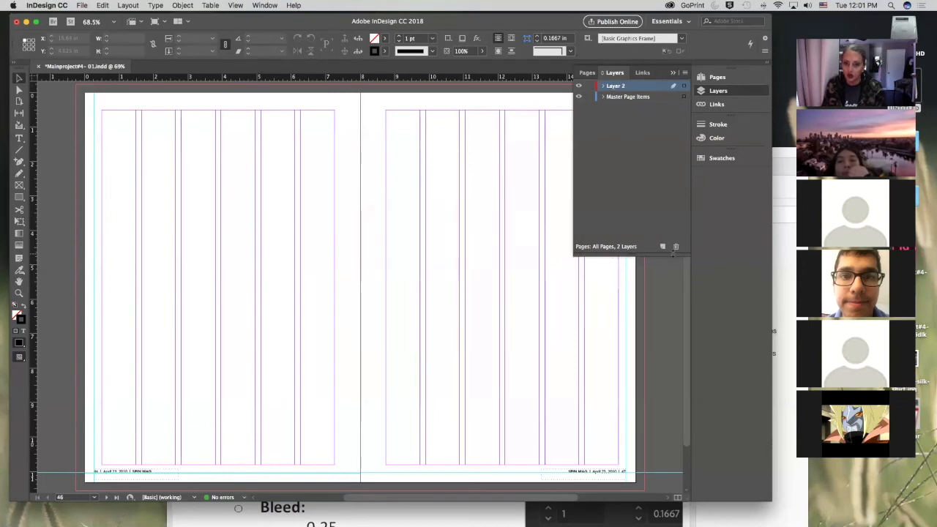
{"action": "left_click", "coordinate": [676, 247]}
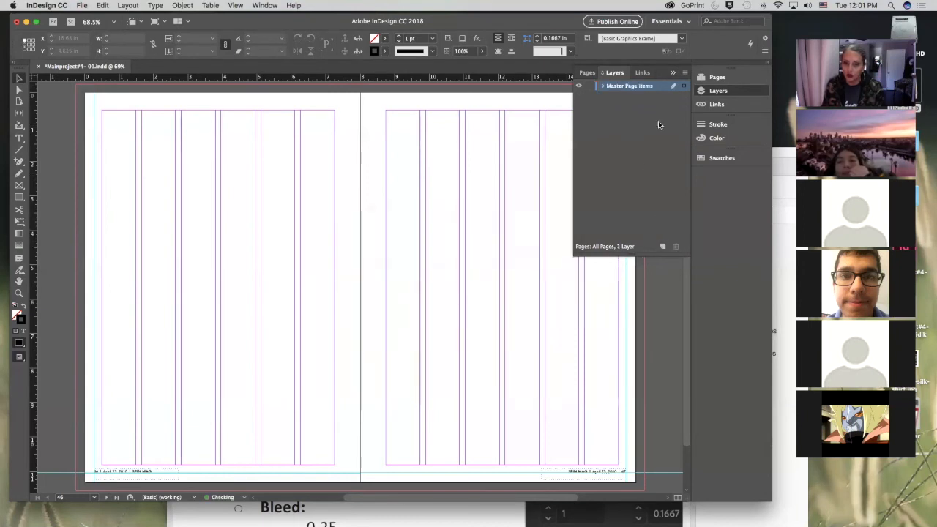
Create a new layer named "Body Copy - Text" above the "Master Page Items" layer
{"action": "left_click", "coordinate": [683, 73]}
{"action": "left_click", "coordinate": [716, 78]}
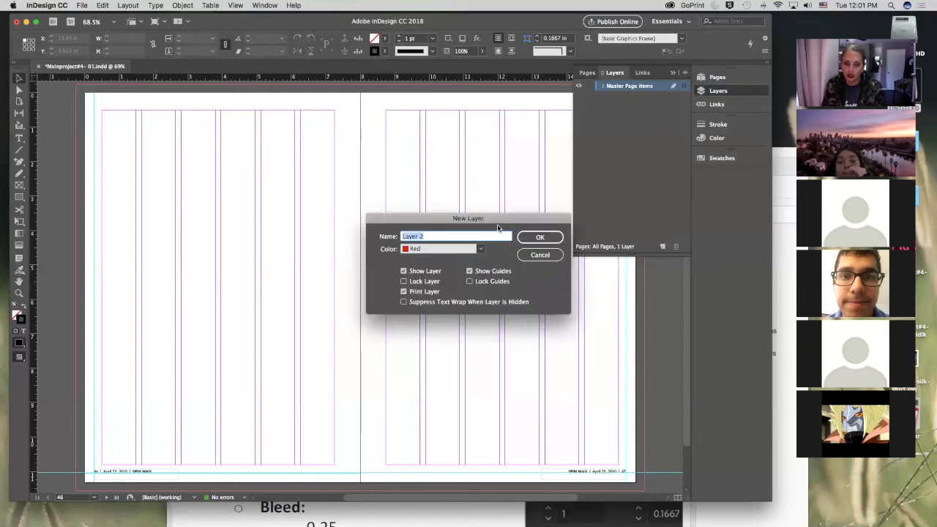
{"action": "type", "text": "Body Copy - Text"}
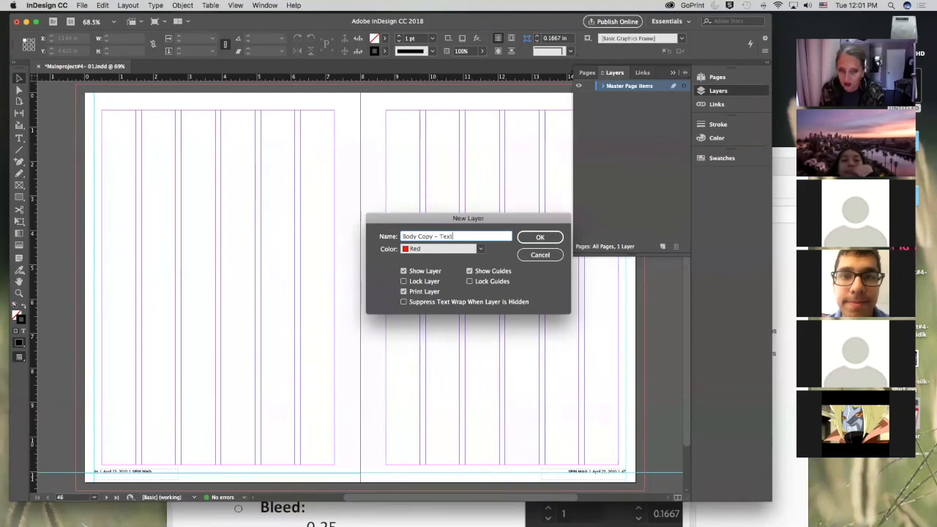
{"action": "left_click", "coordinate": [540, 237]}
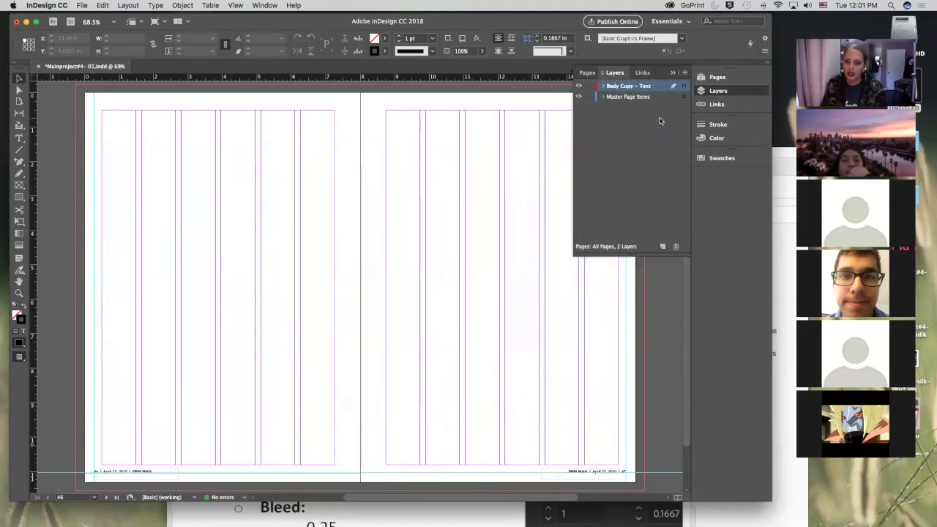
Create a new layer named "Images- photos" above the "Body Copy - Text" layer
{"action": "left_click", "coordinate": [684, 73]}
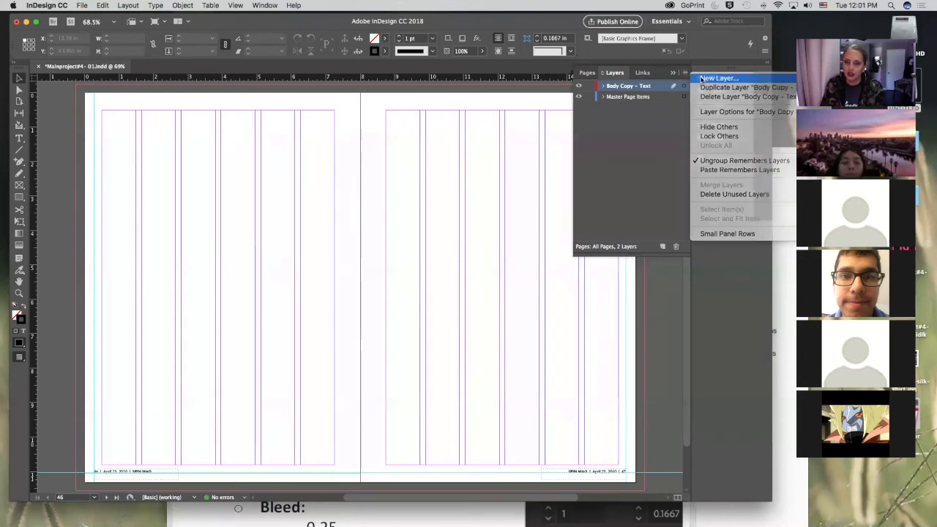
{"action": "left_click", "coordinate": [713, 78]}
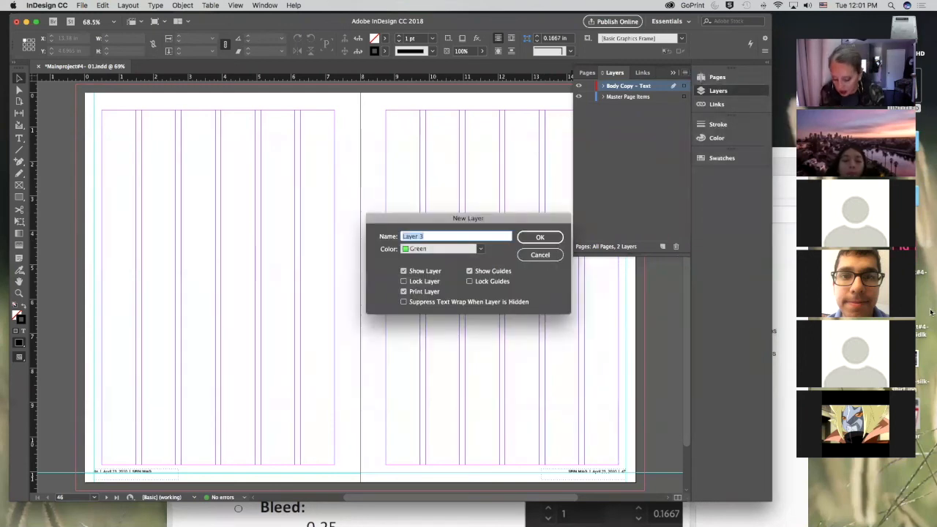
{"action": "type", "text": "Images- photos"}
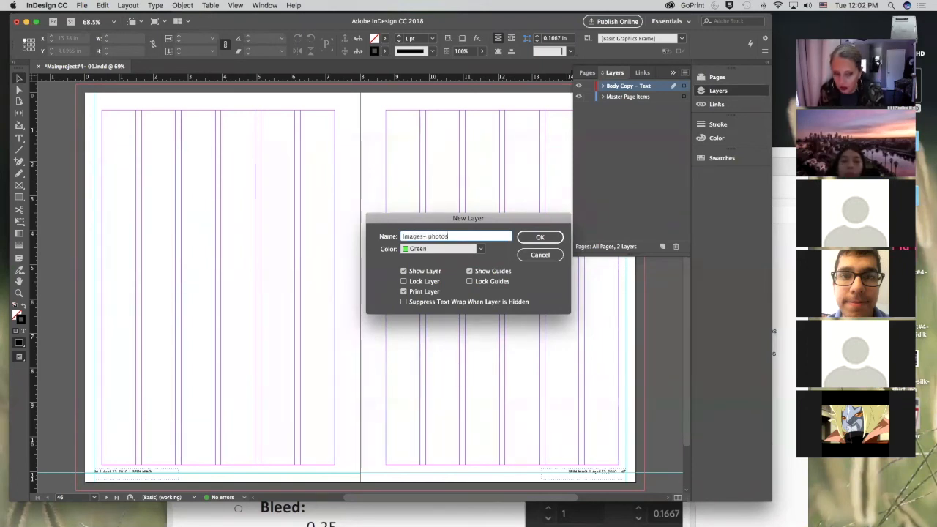
{"action": "left_click", "coordinate": [523, 240]}
{"action": "left_click", "coordinate": [661, 247]}
{"action": "key", "text": "super+z"}
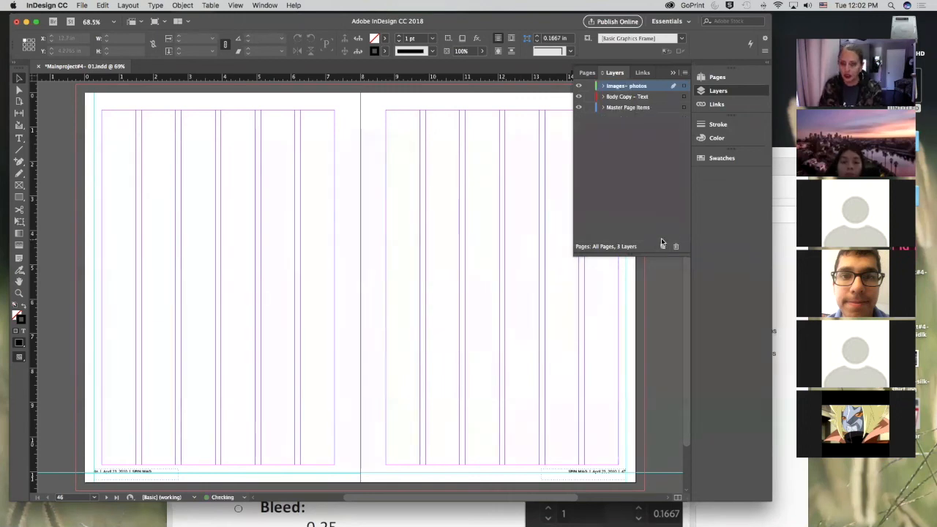
Create a new layer named "backgrounds" above the "Images- photos" layer
{"action": "left_click", "coordinate": [685, 73]}
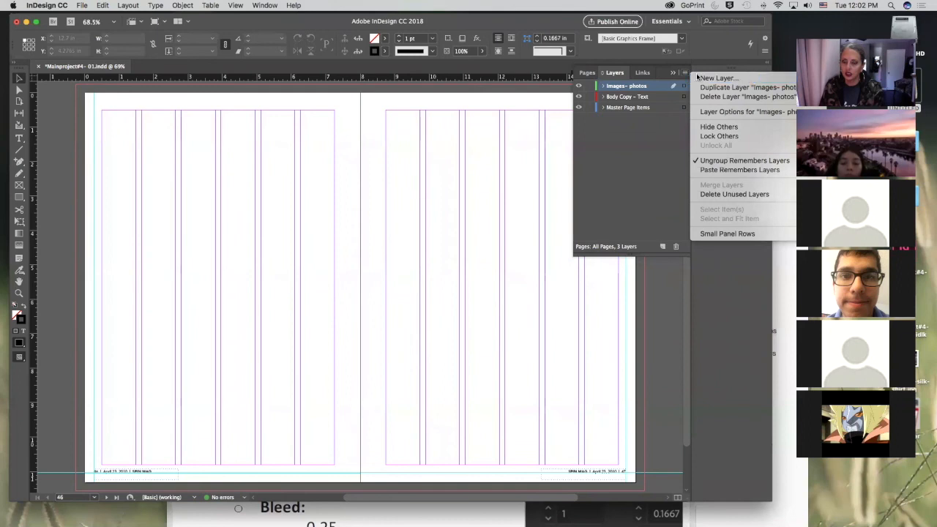
{"action": "left_click", "coordinate": [702, 77]}
{"action": "type", "text": "backgrounds"}
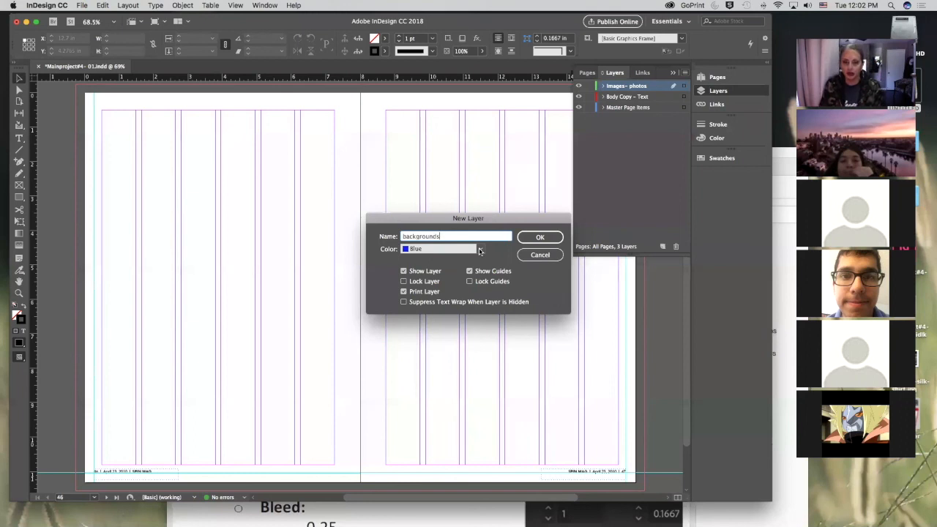
{"action": "left_click", "coordinate": [523, 239]}
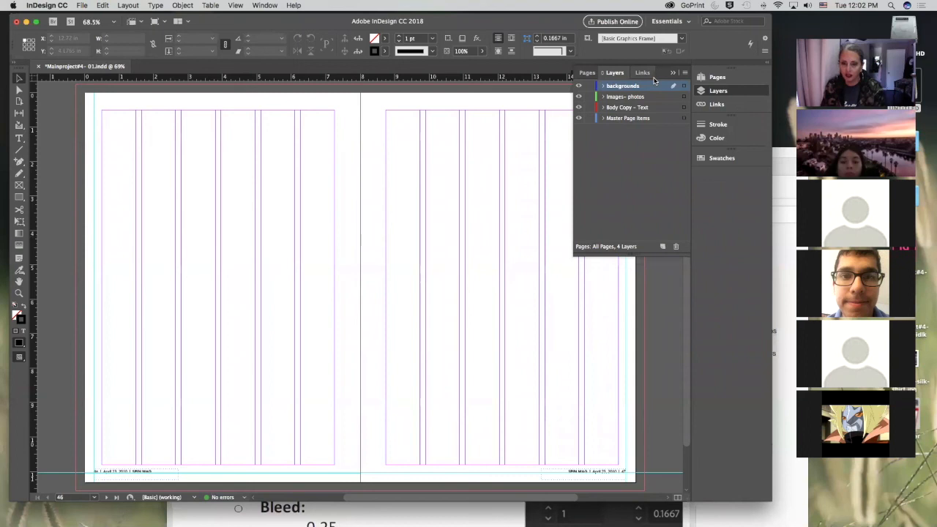
Reorder the layers from top to bottom as Master Page Items, Body Copy - Text, Images- photos and backgrounds
{"action": "left_click_drag", "start_coordinate": [650, 121], "coordinate": [649, 86]}
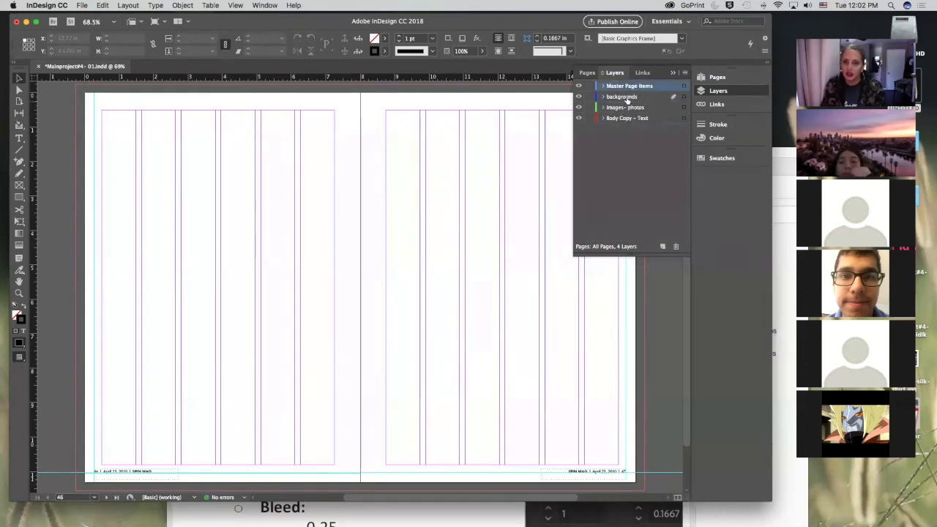
{"action": "left_click", "coordinate": [626, 99]}
{"action": "left_click_drag", "start_coordinate": [624, 123], "coordinate": [631, 111]}
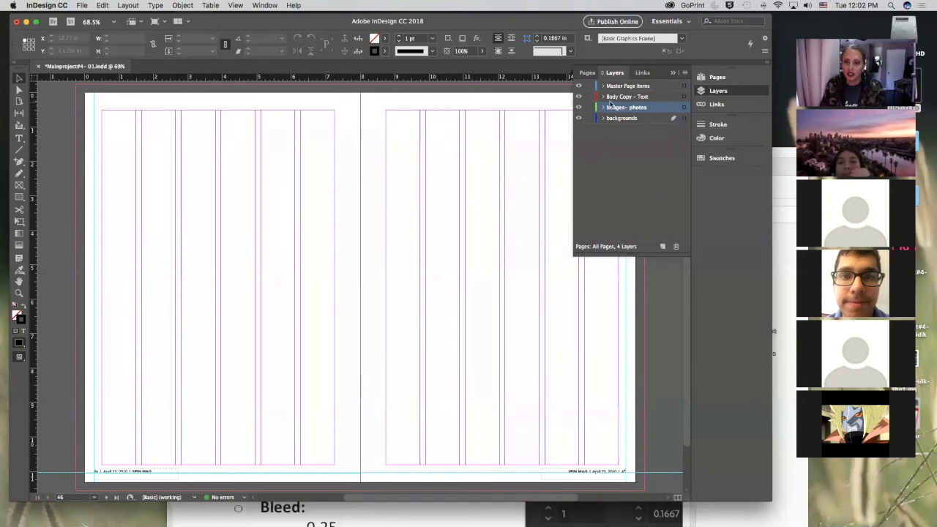
Make "Master Page Items" the active layer, and lock it and the "backgrounds" layer
{"action": "left_click", "coordinate": [672, 87]}
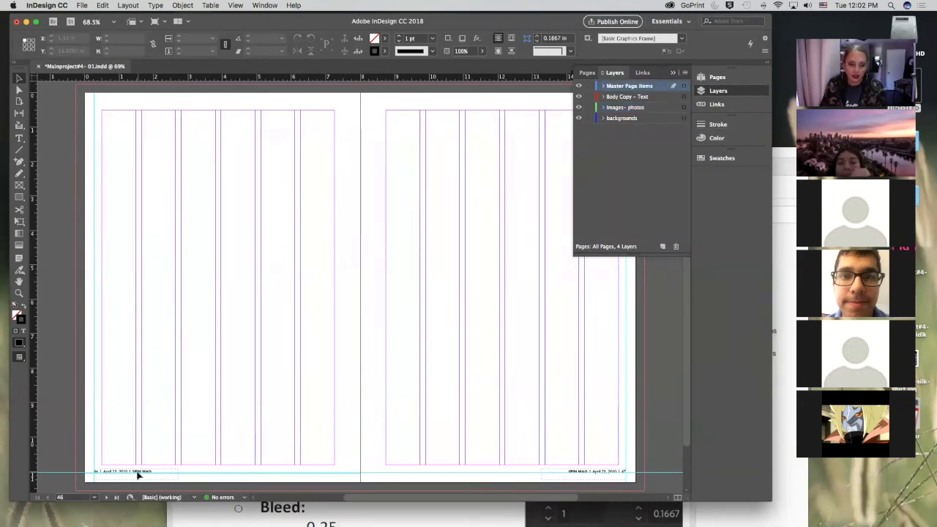
{"action": "left_click", "coordinate": [588, 85]}
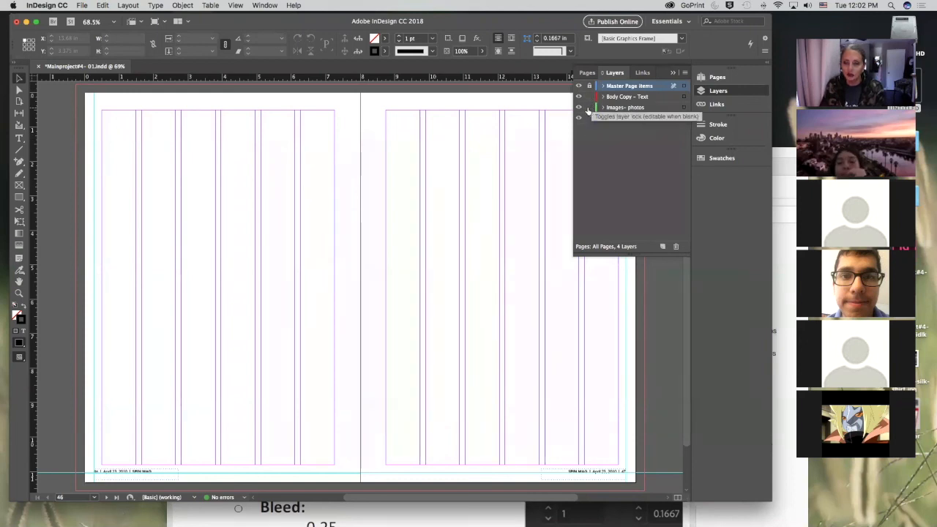
{"action": "left_click", "coordinate": [588, 118]}
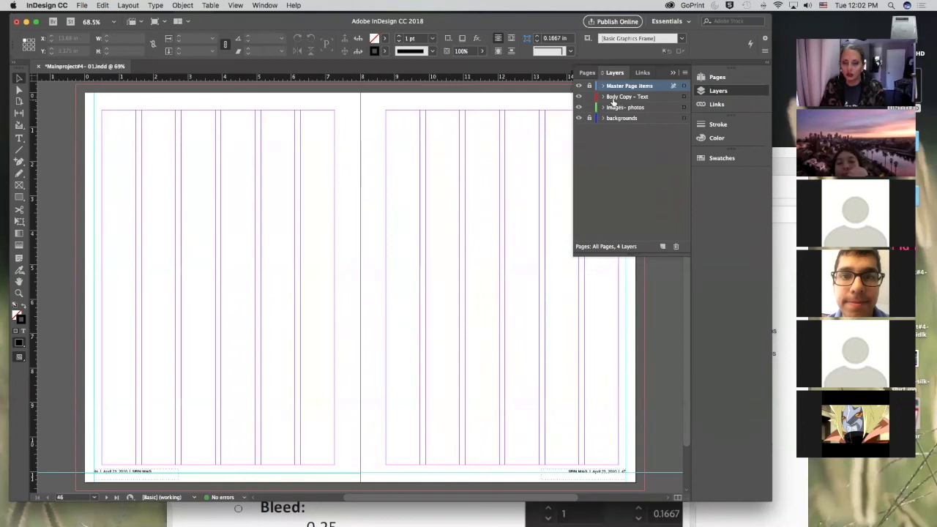